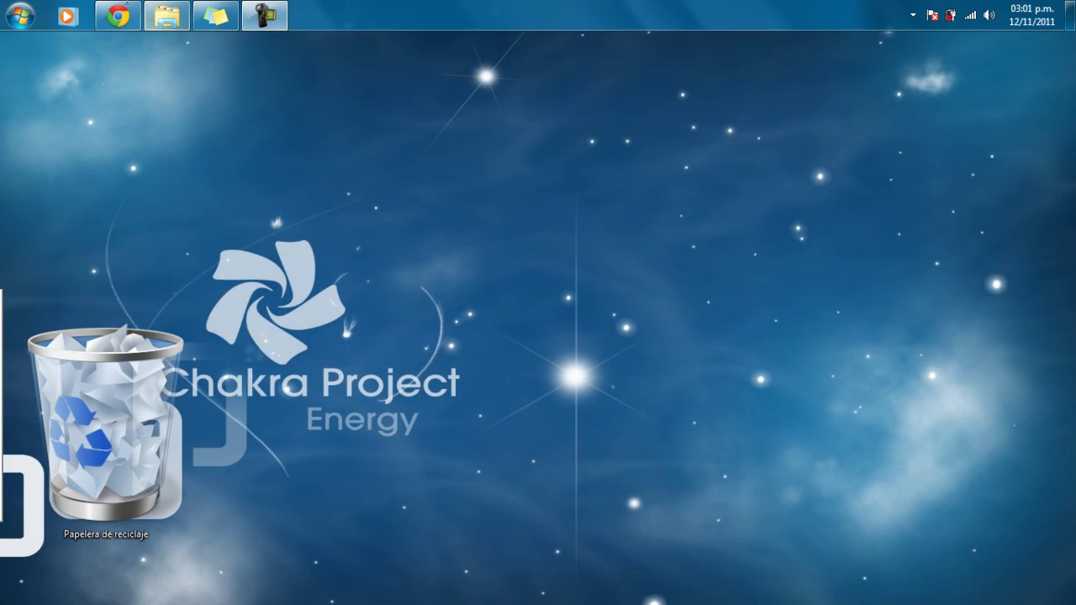
# Step: Read the PowerISO 4.7 download page at poweriso.uptodown.com in Chrome, including its description and trial limitations, and minimize the browser
pyautogui.click(114, 12)
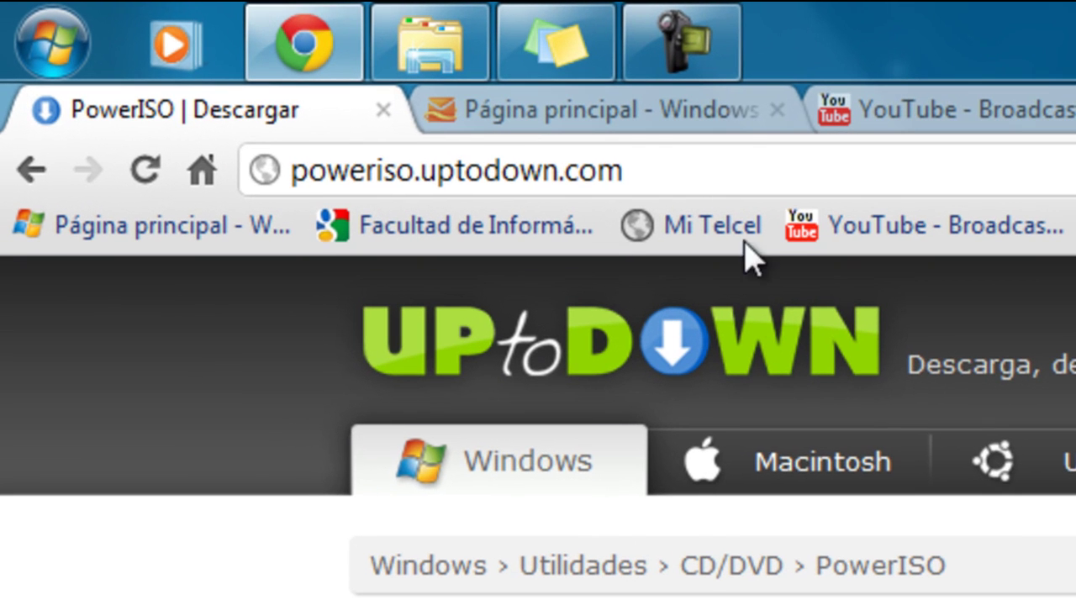
pyautogui.click(425, 179)
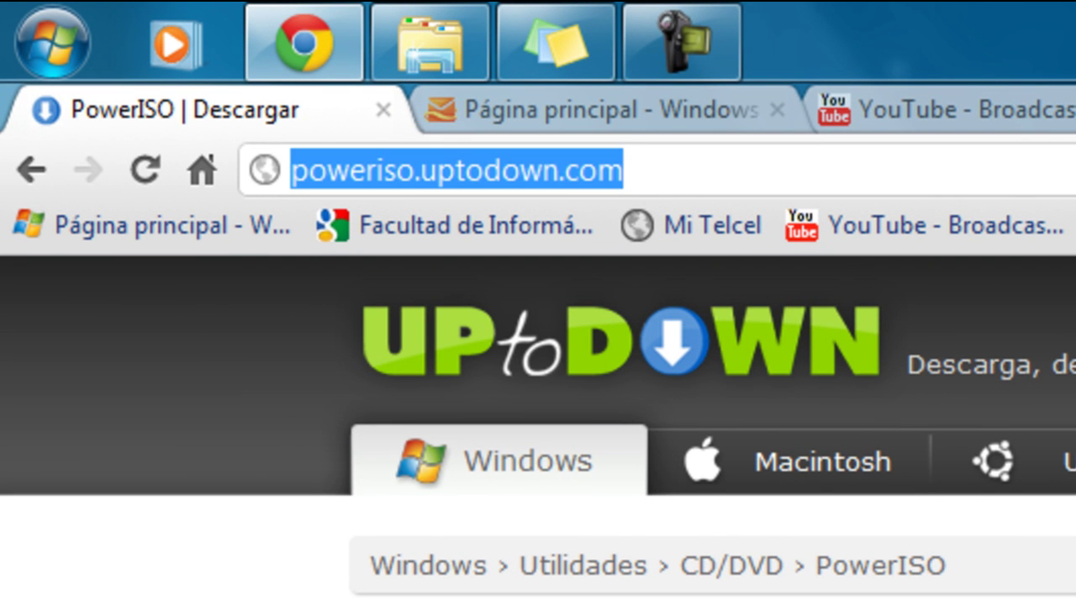
pyautogui.scroll(-3, 539, 429)
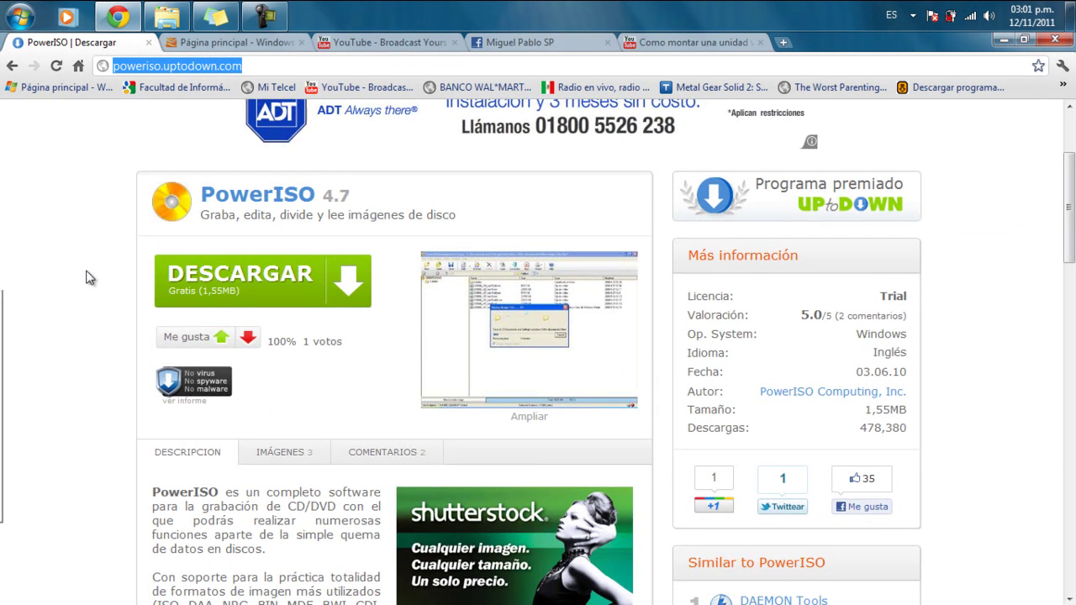
pyautogui.scroll(2, 89, 277)
pyautogui.scroll(-1, 90, 282)
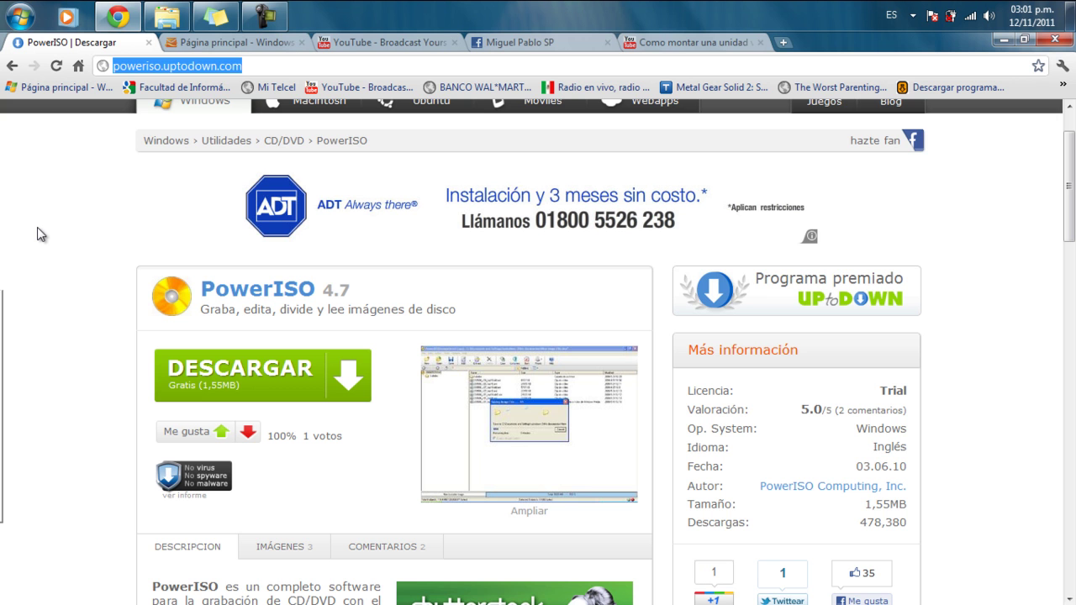
pyautogui.click(58, 205)
pyautogui.scroll(-6, 58, 205)
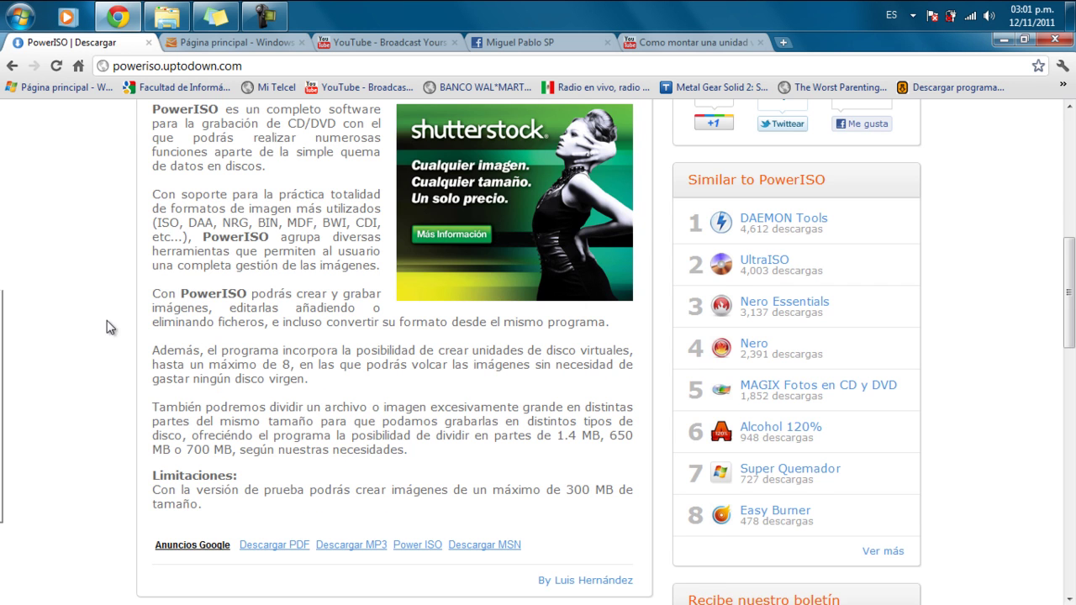
pyautogui.scroll(2, 107, 327)
pyautogui.scroll(-2, 107, 327)
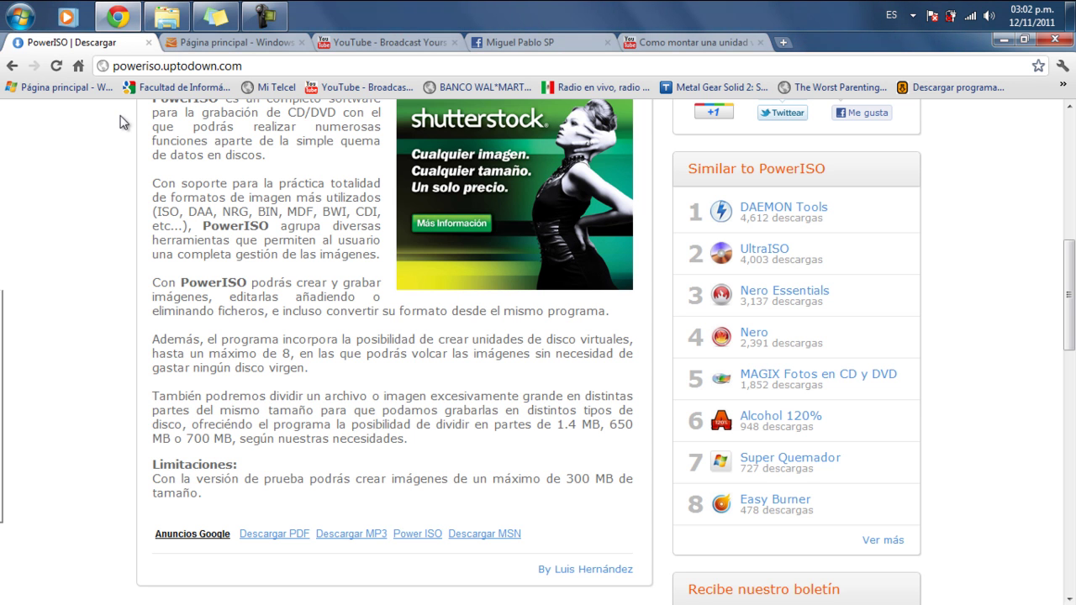
pyautogui.click(1002, 39)
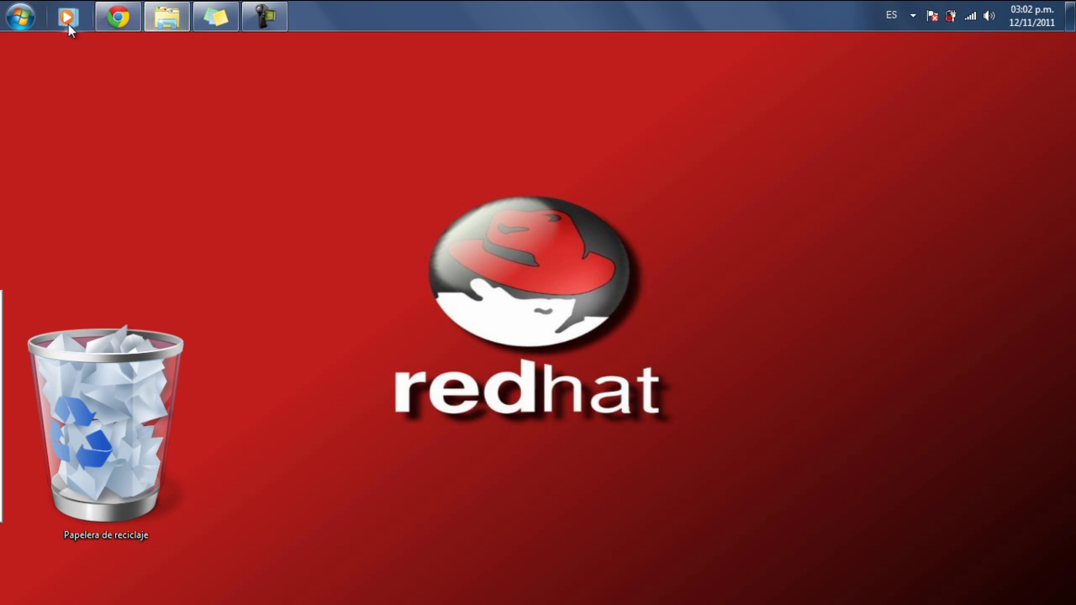
# Step: Launch PowerISO, dismiss its registration notice and view the available mounting options
pyautogui.click(21, 16)
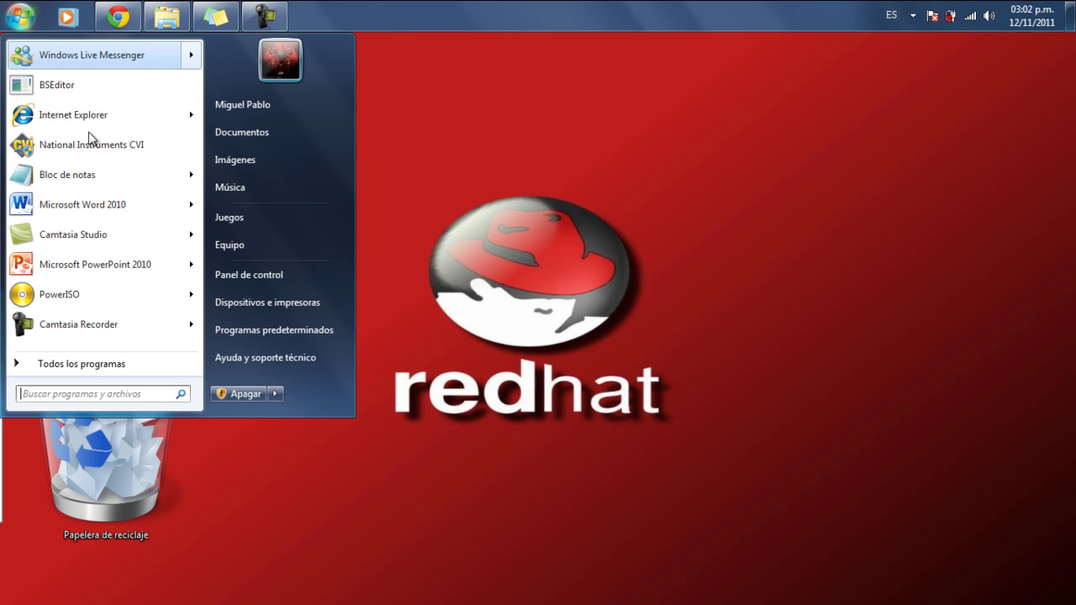
pyautogui.click(82, 295)
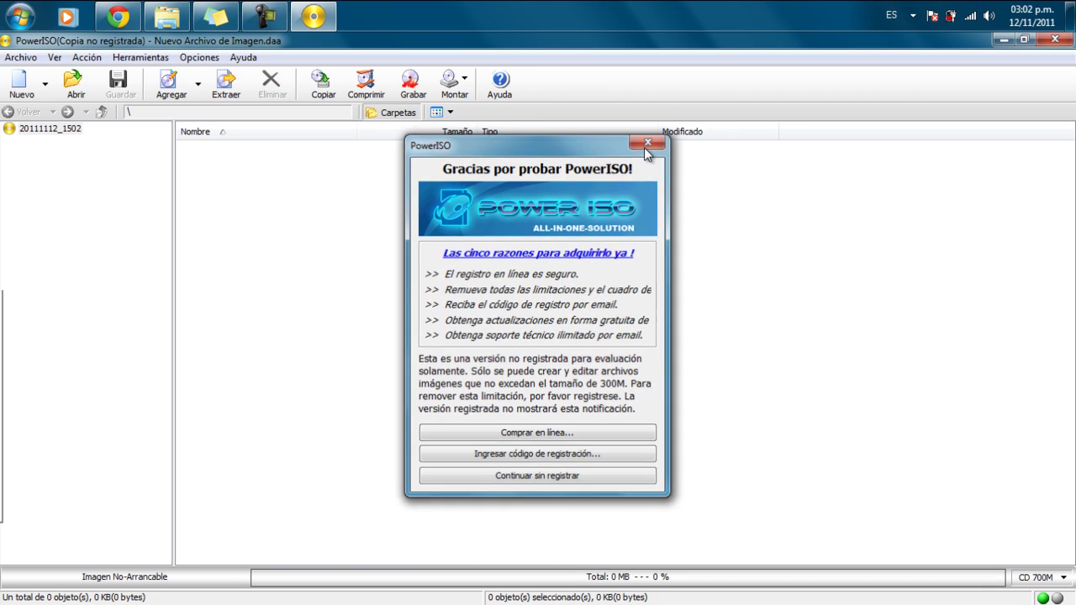
pyautogui.click(648, 141)
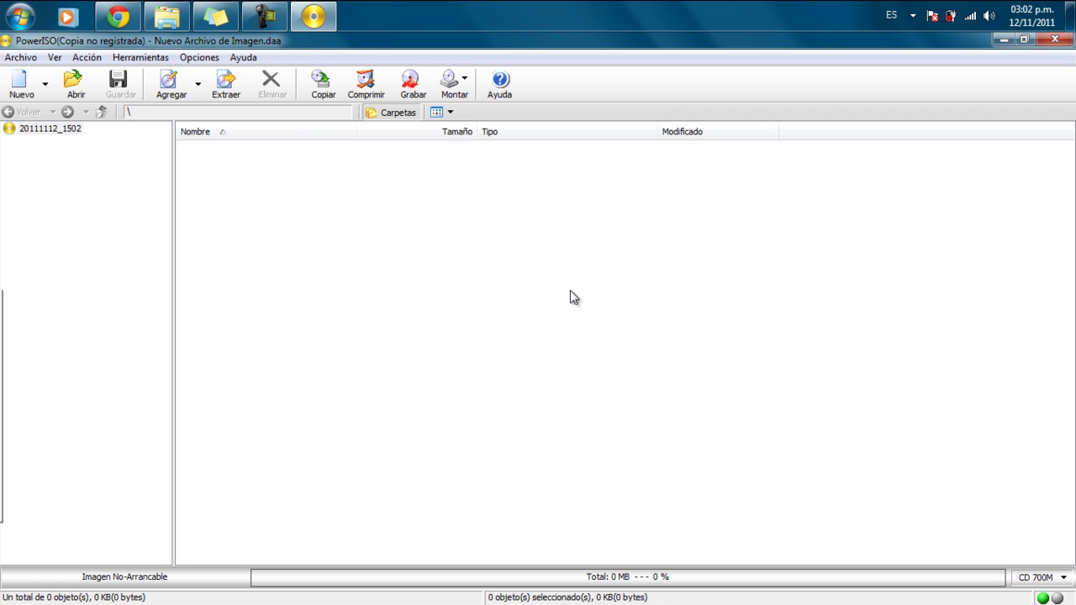
pyautogui.click(469, 90)
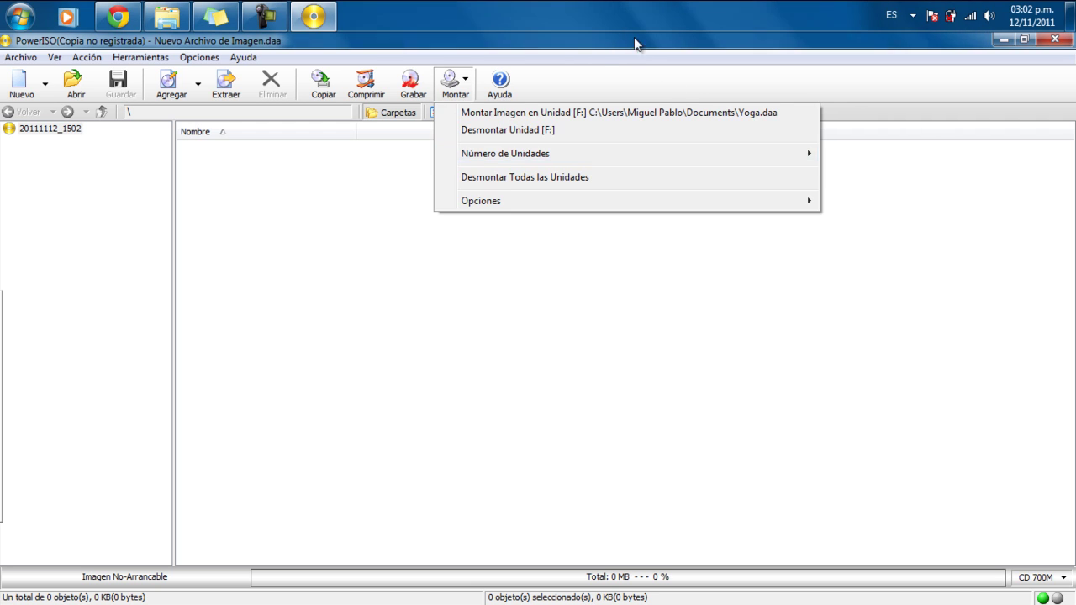
pyautogui.click(598, 43)
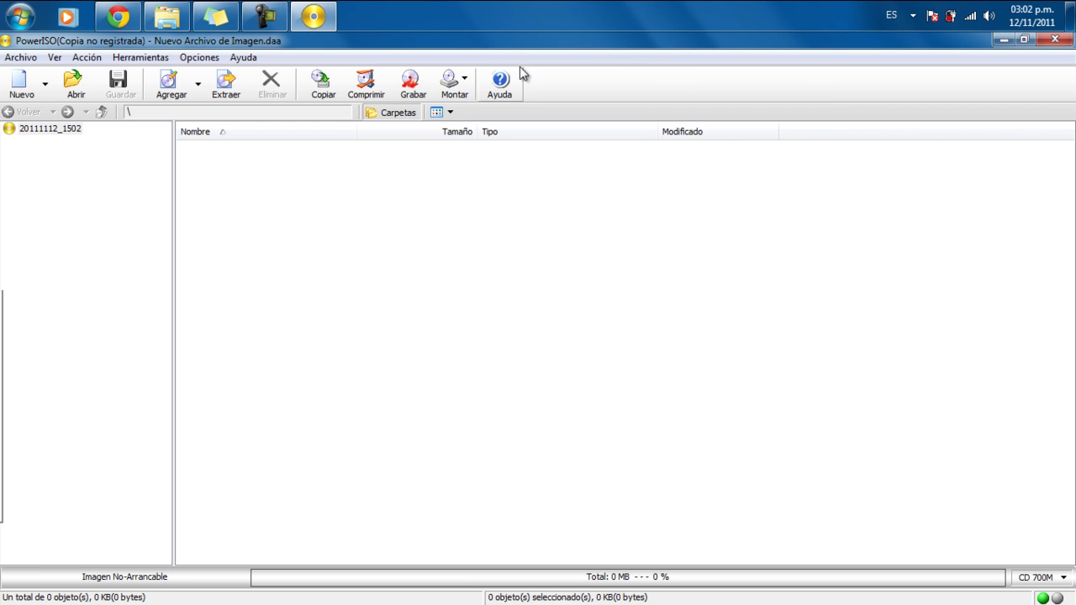
# Step: Switch to Windows Media Player to check whether drive F: holds a disc, and return to PowerISO
pyautogui.click(72, 24)
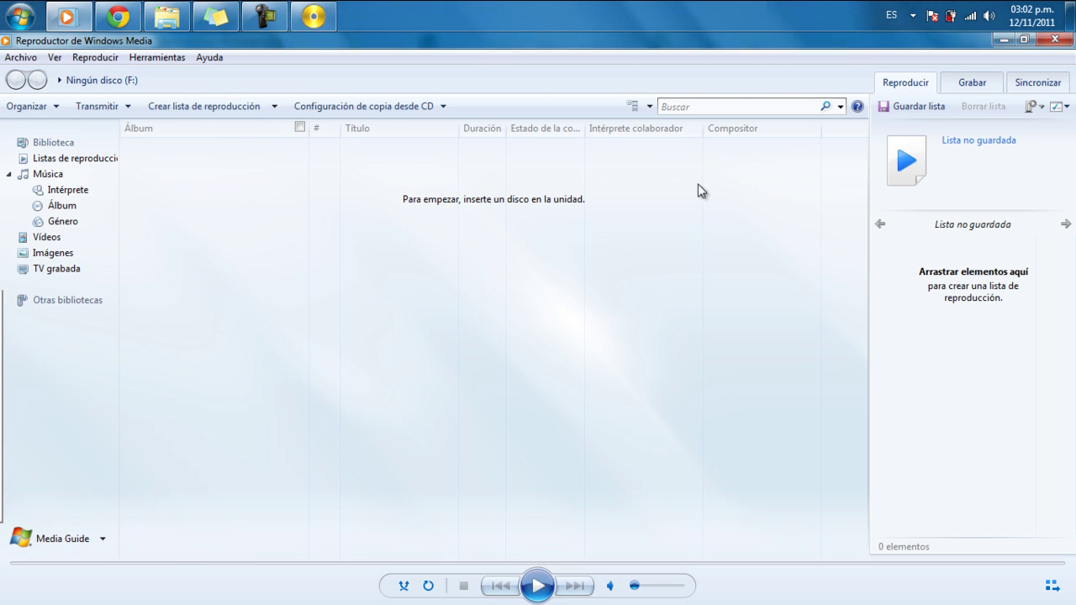
pyautogui.click(1004, 40)
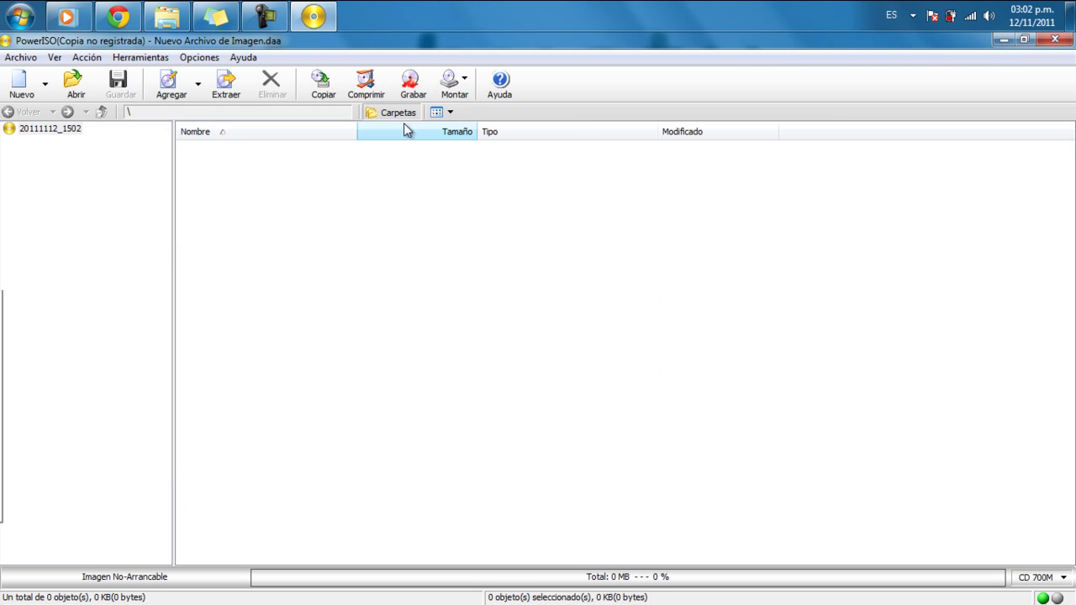
pyautogui.click(70, 21)
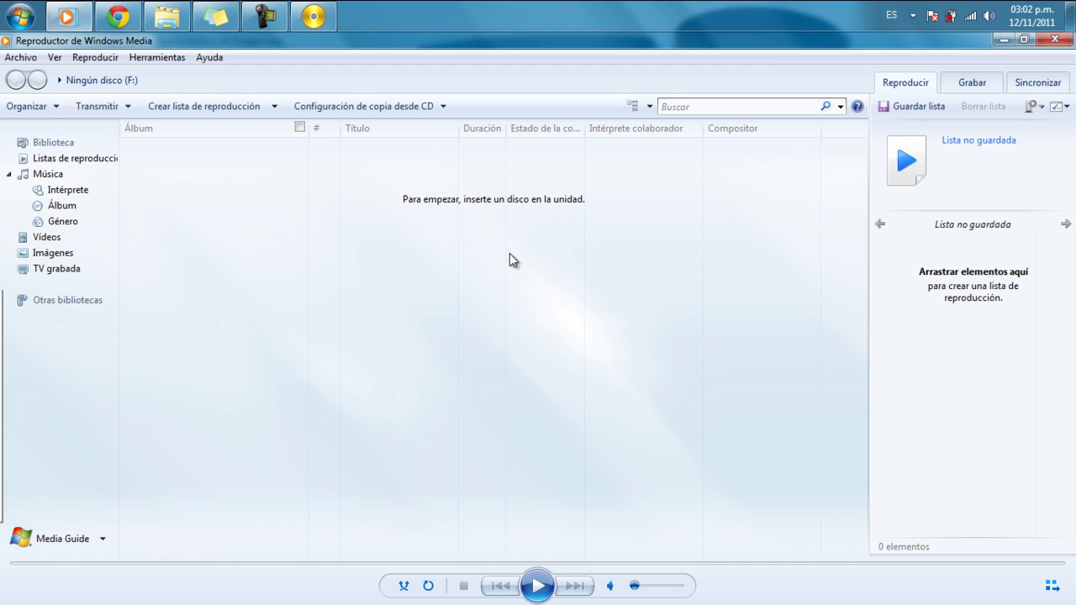
pyautogui.click(1004, 40)
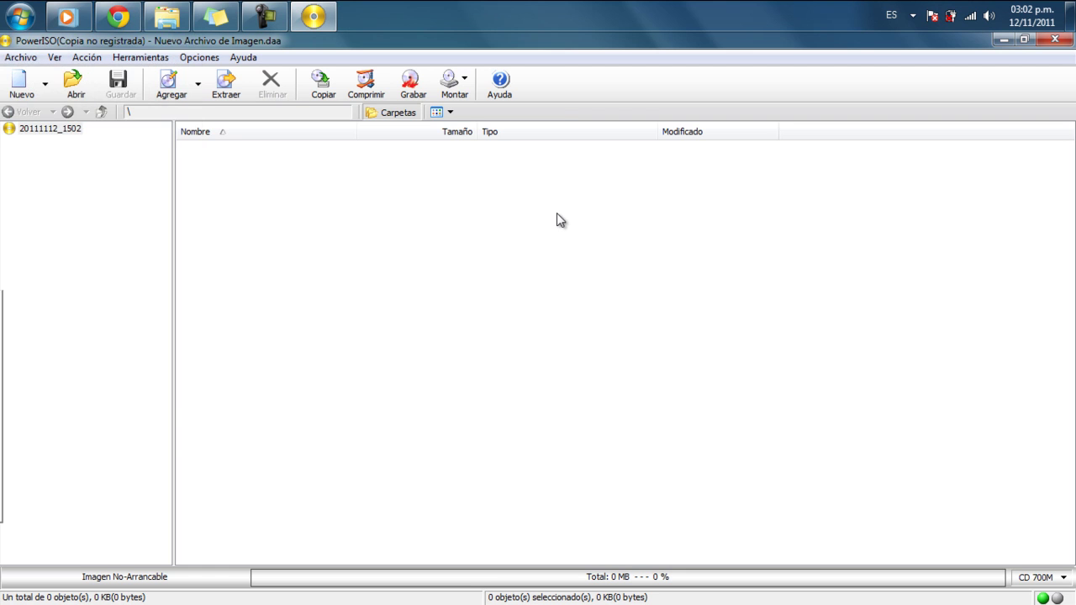
# Step: Deactivate the virtual drives in PowerISO, and set the number of drives to 1 Unidades
pyautogui.click(463, 88)
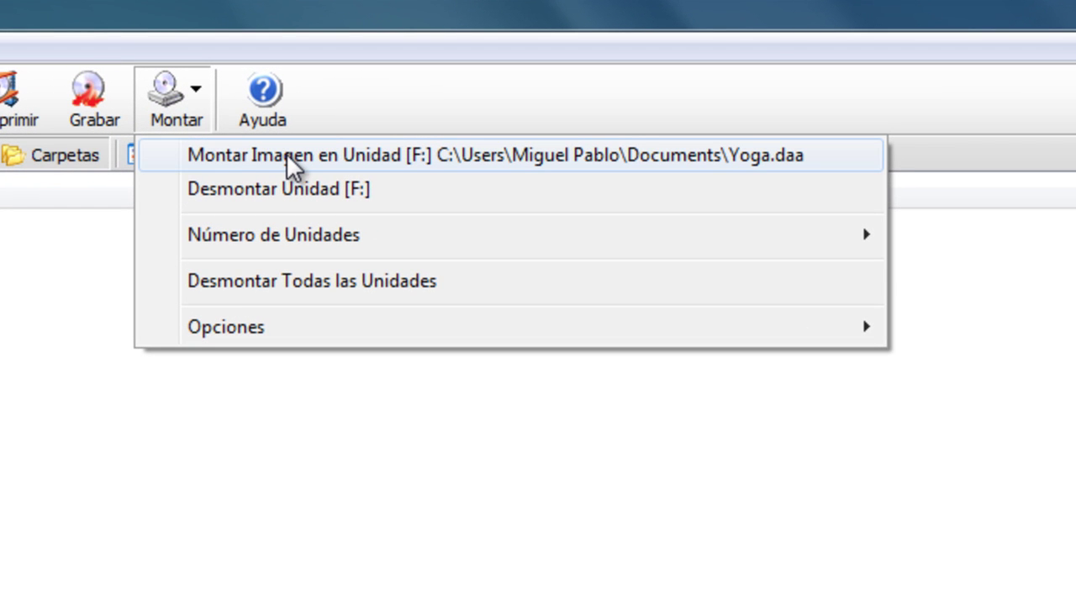
pyautogui.moveTo(817, 248)
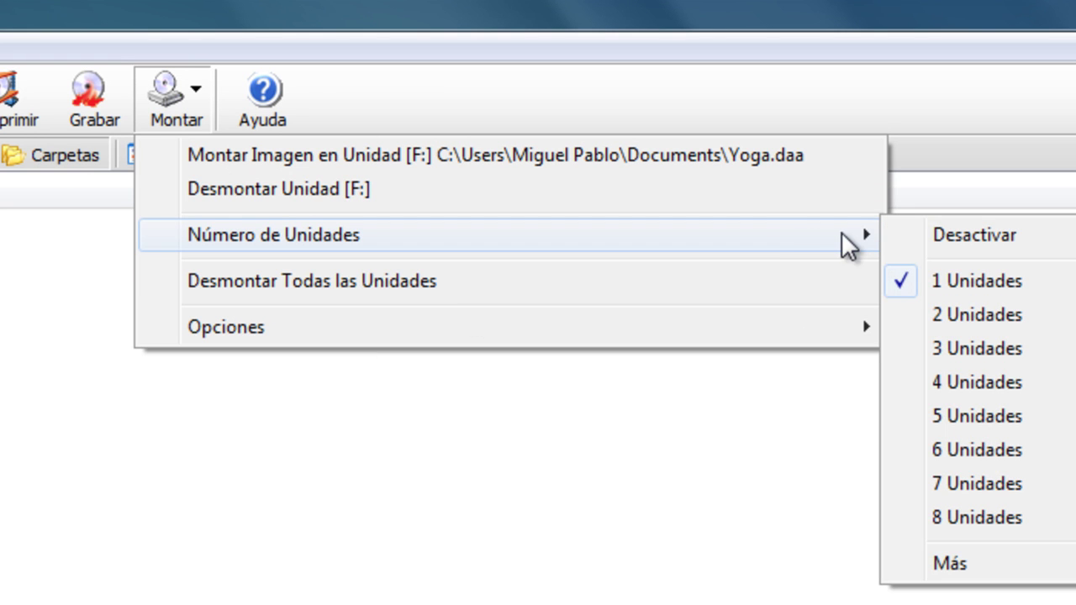
pyautogui.click(903, 238)
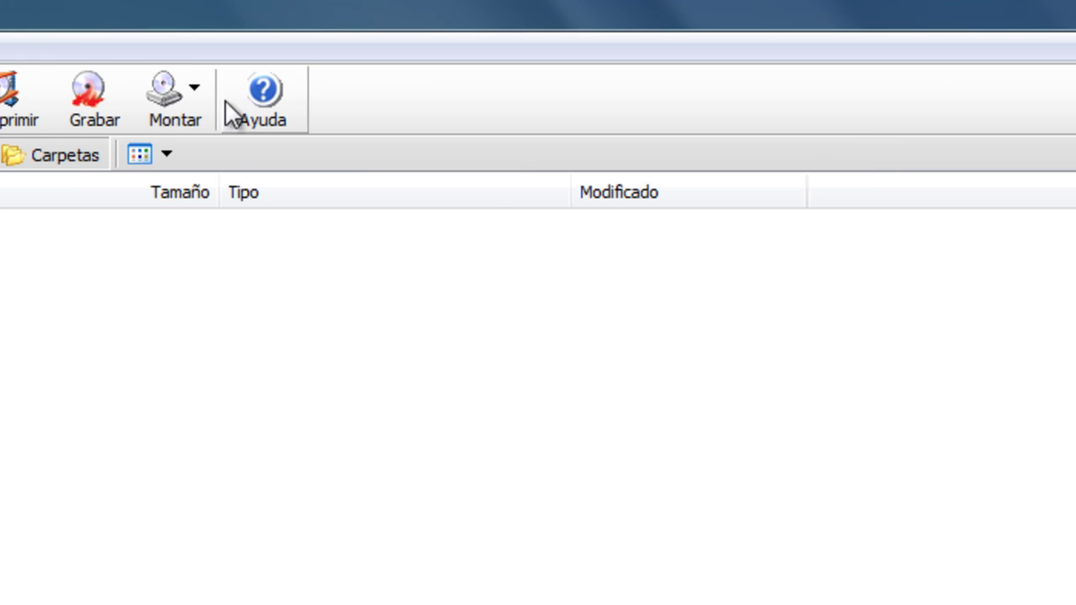
pyautogui.click(165, 116)
pyautogui.moveTo(486, 208)
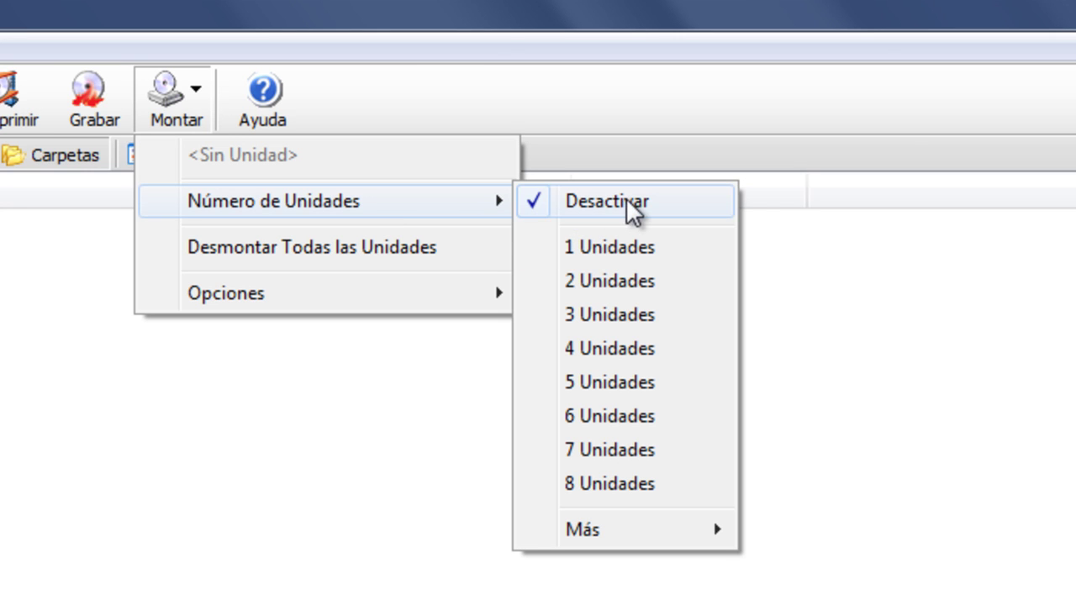
pyautogui.click(629, 247)
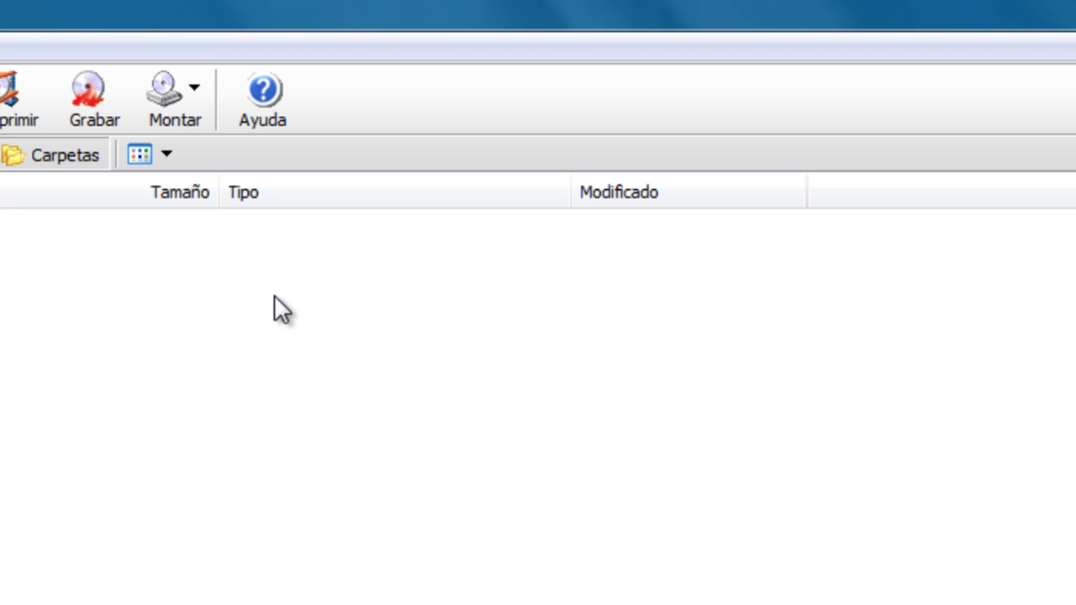
# Step: Mount the Yoga image file from the Documents library in virtual drive F:
pyautogui.click(180, 95)
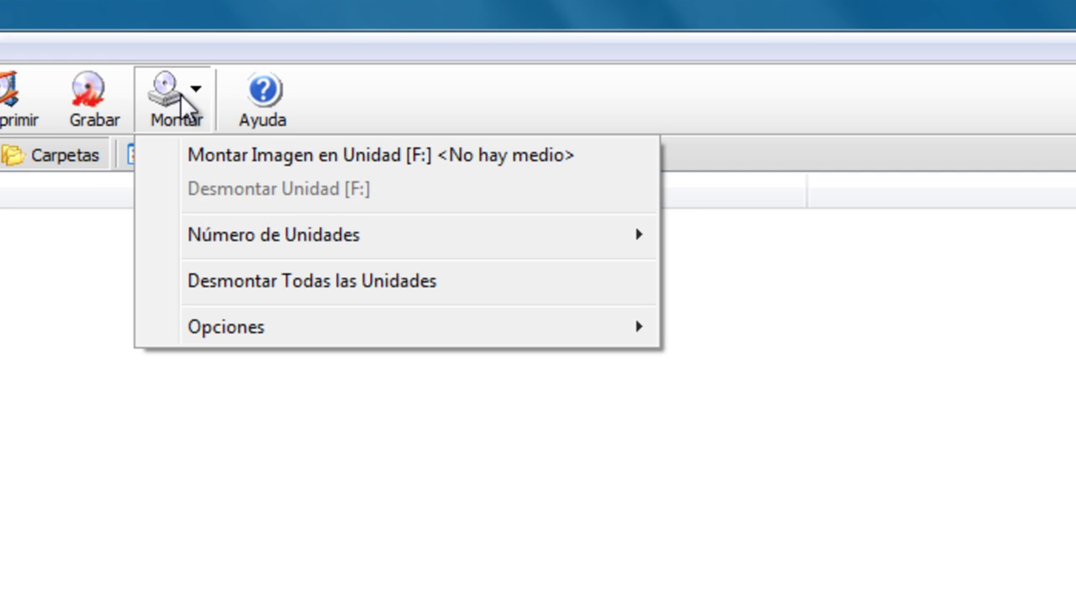
pyautogui.click(307, 160)
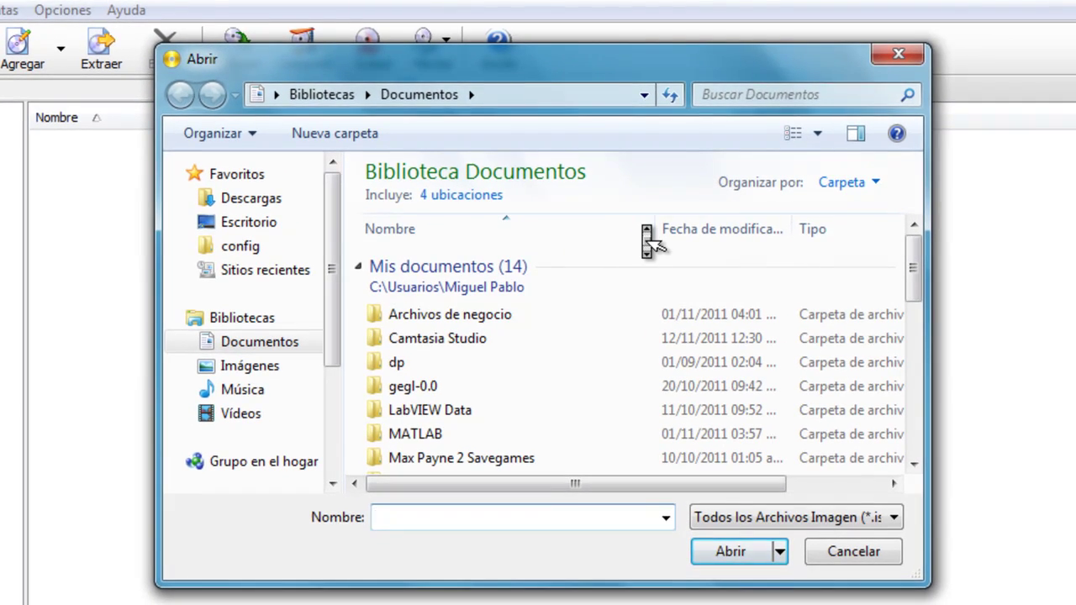
pyautogui.click(214, 343)
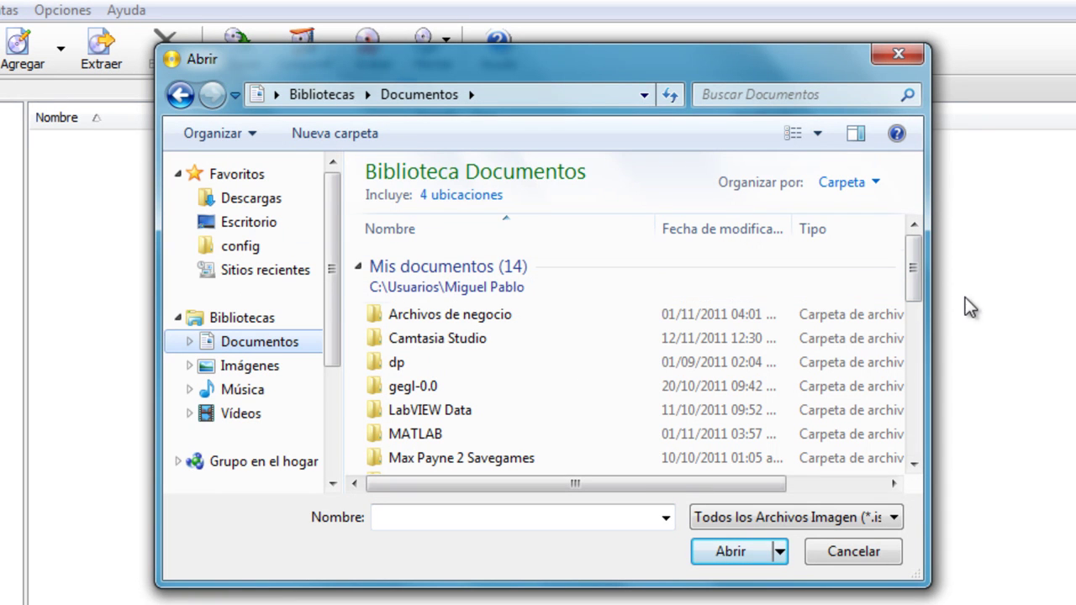
pyautogui.moveTo(664, 55); pyautogui.dragTo(653, 1)
pyautogui.middleClick(703, 306)
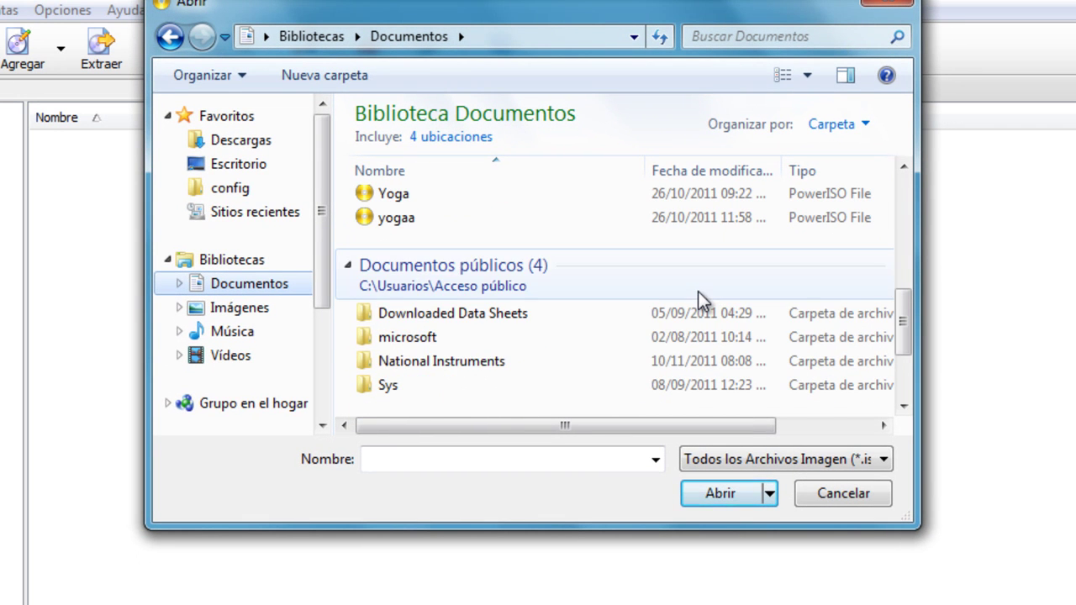
pyautogui.middleClick(700, 303)
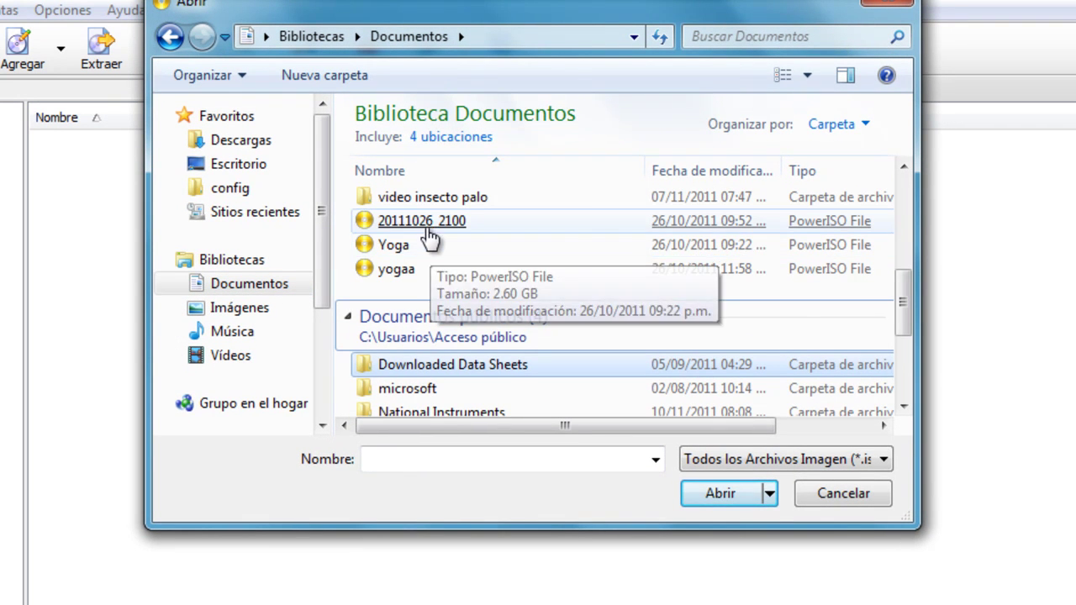
pyautogui.click(401, 244)
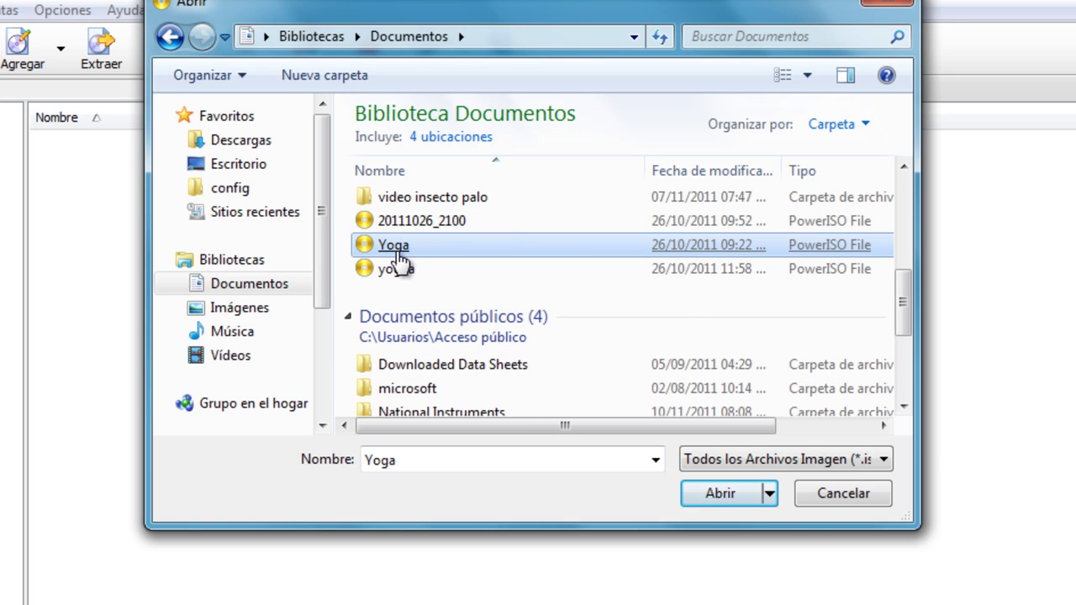
pyautogui.doubleClick(396, 247)
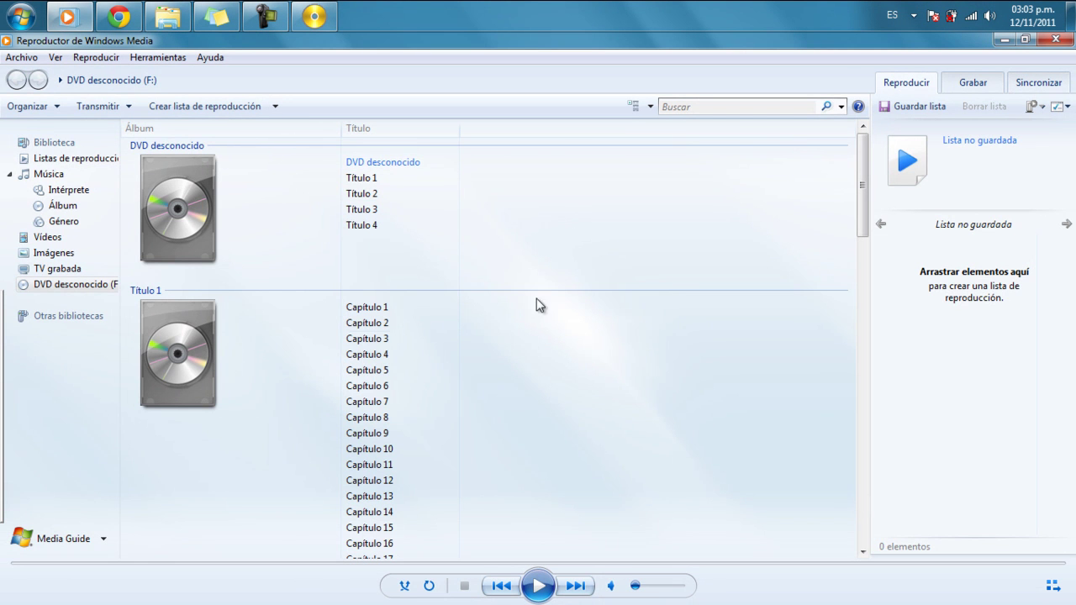
# Step: Examine the titles and chapters of the mounted DVD in drive F: in Windows Media Player
pyautogui.scroll(-15, 580, 308)
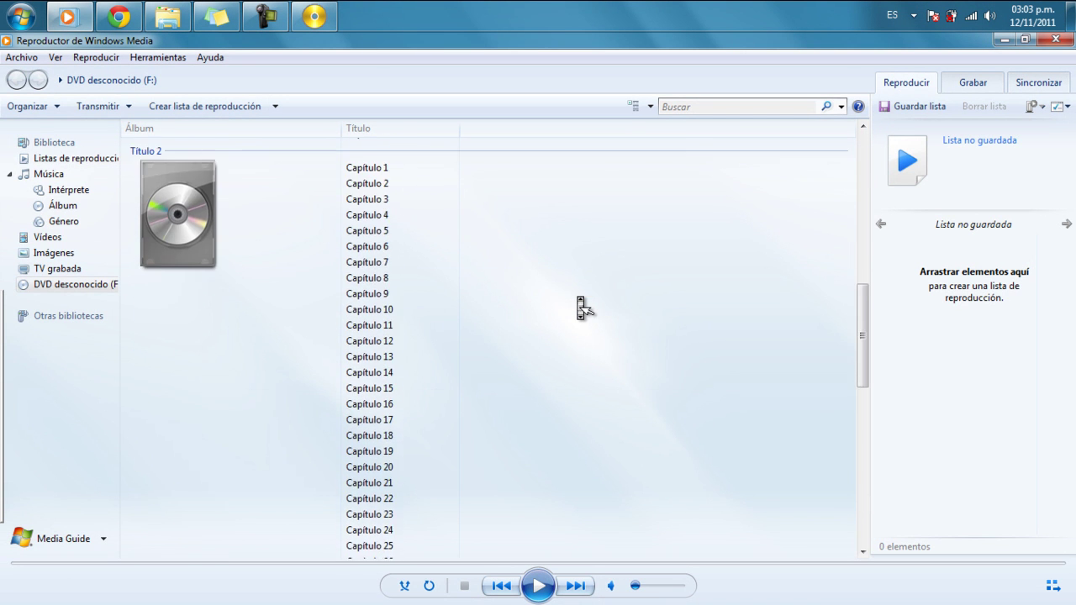
pyautogui.scroll(-12, 580, 304)
pyautogui.scroll(20, 580, 308)
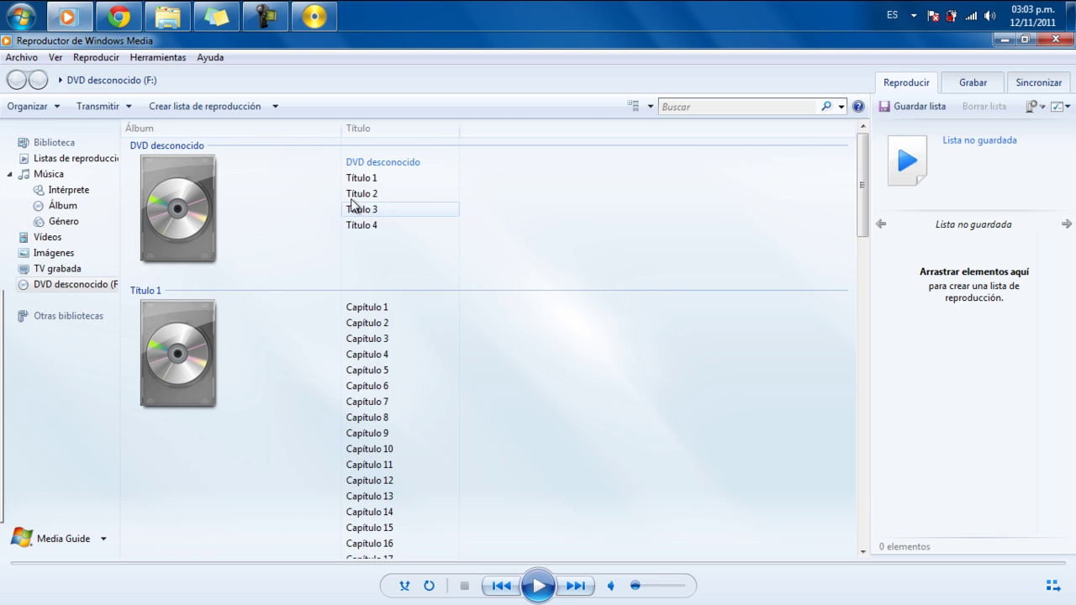
pyautogui.scroll(-4, 599, 242)
pyautogui.scroll(-6, 599, 242)
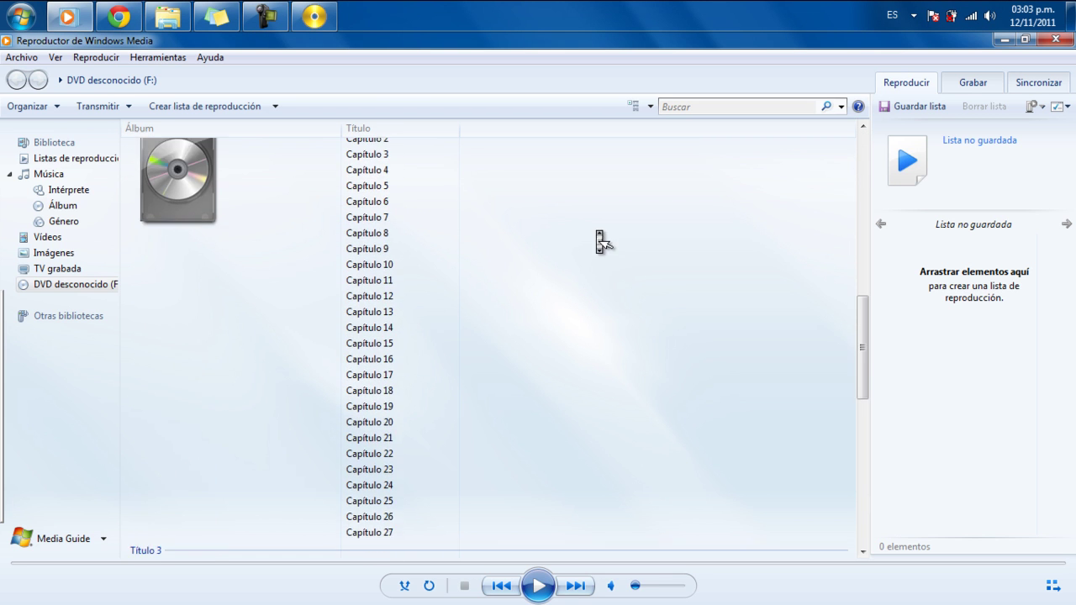
pyautogui.scroll(10, 600, 239)
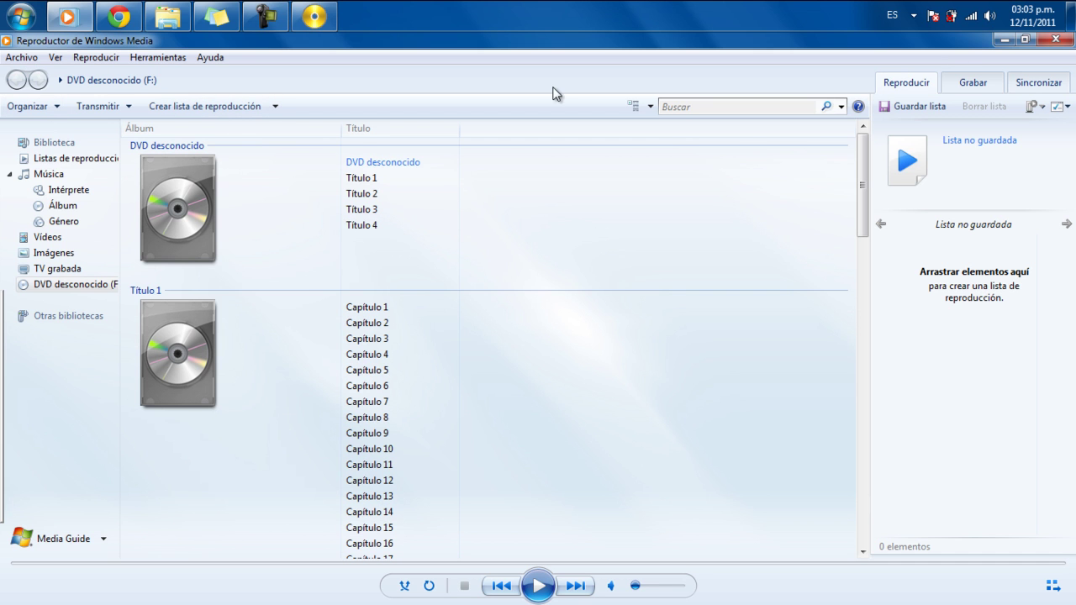
# Step: Close the DVD listing, try to play the disc in drive F: in Windows Media Player, and switch to PowerISO
pyautogui.click(1057, 39)
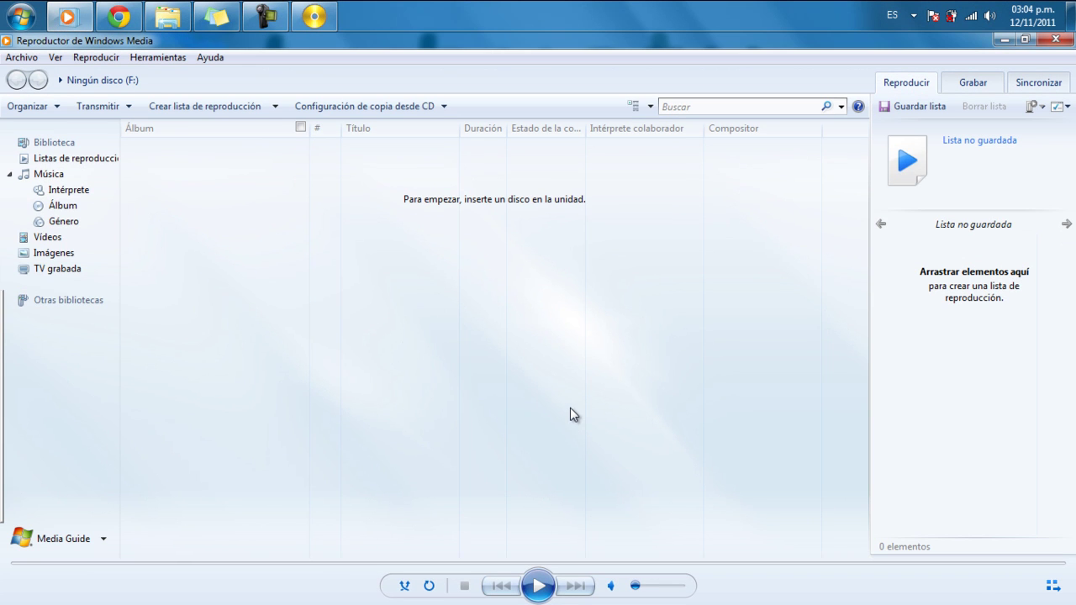
pyautogui.click(538, 586)
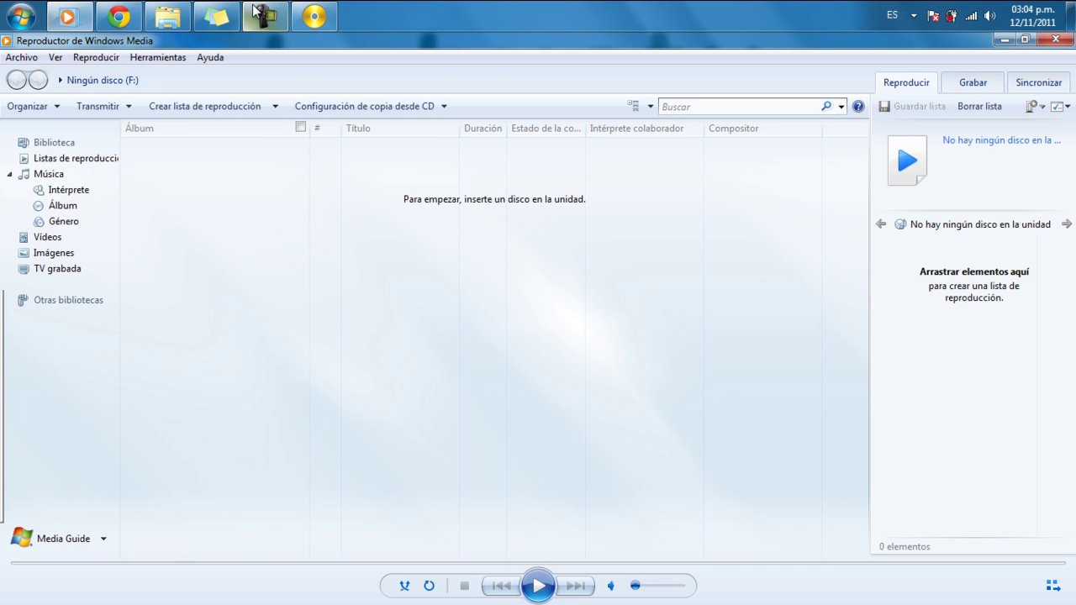
pyautogui.click(305, 15)
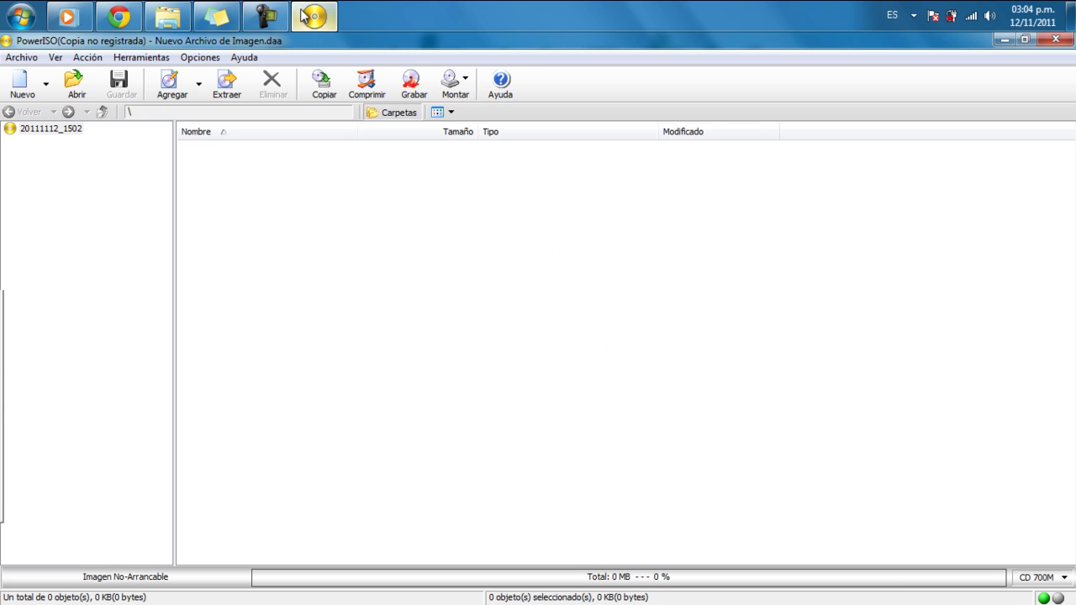
# Step: Mount the disc image from the Documents library in virtual drive F: again, and minimize PowerISO
pyautogui.click(458, 84)
pyautogui.click(594, 118)
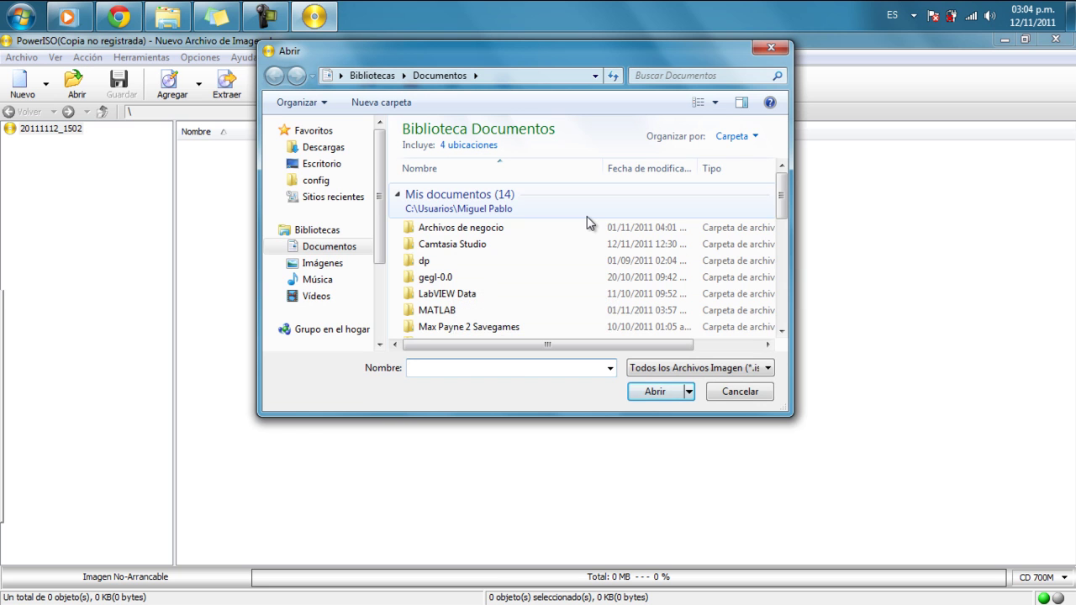
pyautogui.middleClick(583, 217)
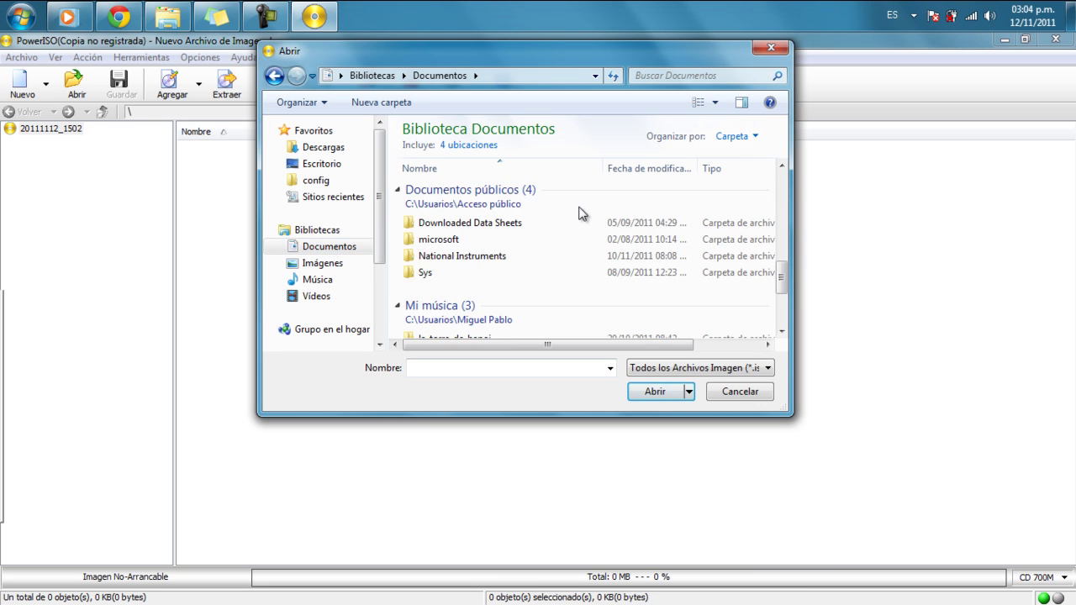
pyautogui.scroll(-2, 546, 264)
pyautogui.scroll(1, 547, 265)
pyautogui.scroll(5, 548, 261)
pyautogui.doubleClick(428, 207)
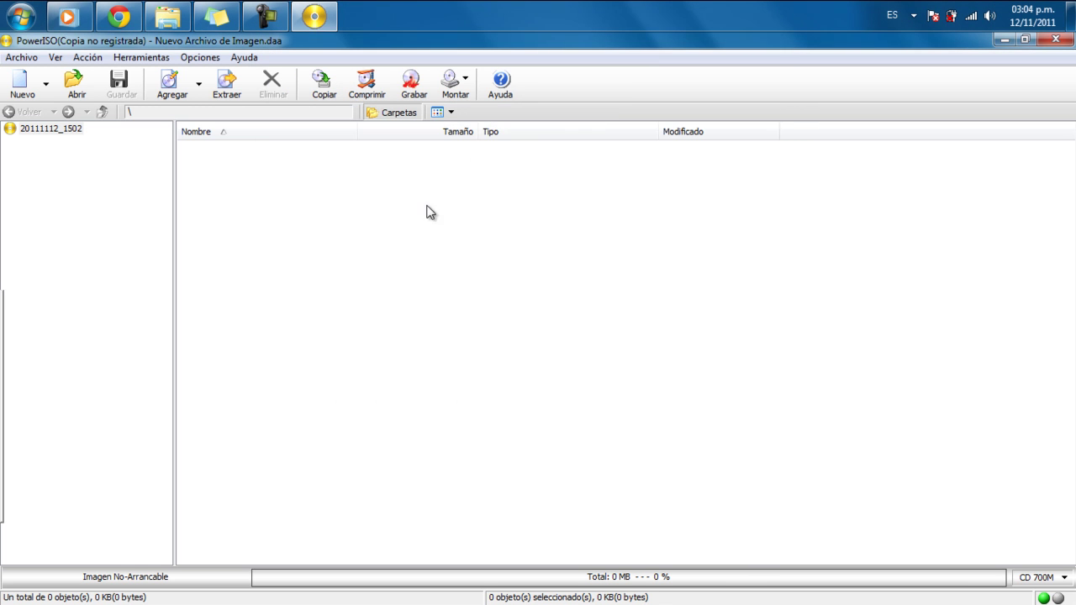
pyautogui.click(1003, 42)
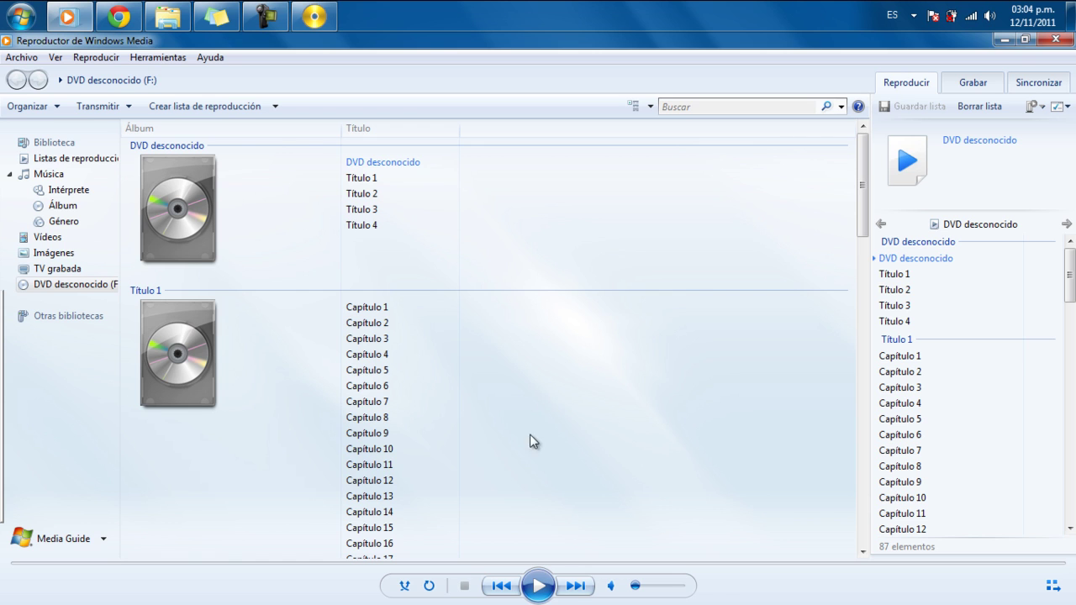
# Step: Play the mounted DVD in Windows Media Player, pausing and resuming the playback during the opening titles
pyautogui.click(543, 586)
pyautogui.click(543, 593)
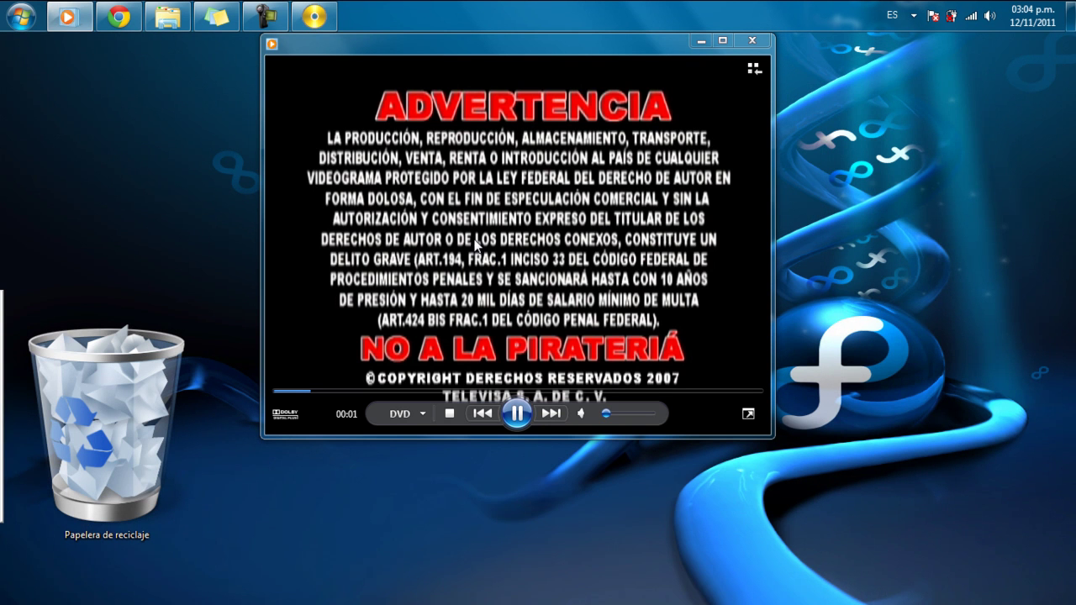
pyautogui.click(518, 420)
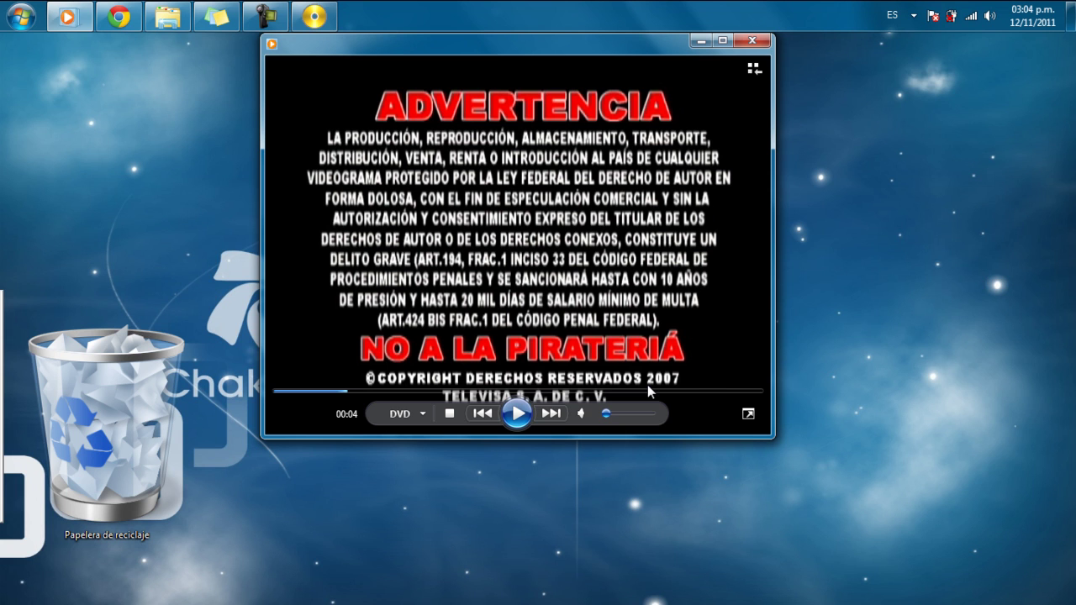
pyautogui.click(515, 416)
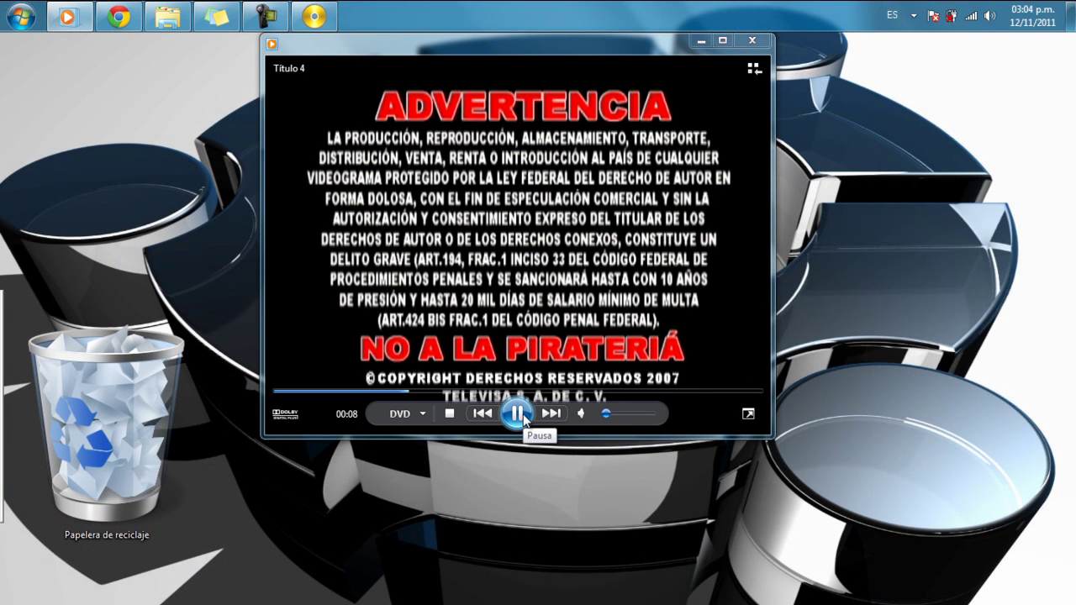
pyautogui.click(517, 415)
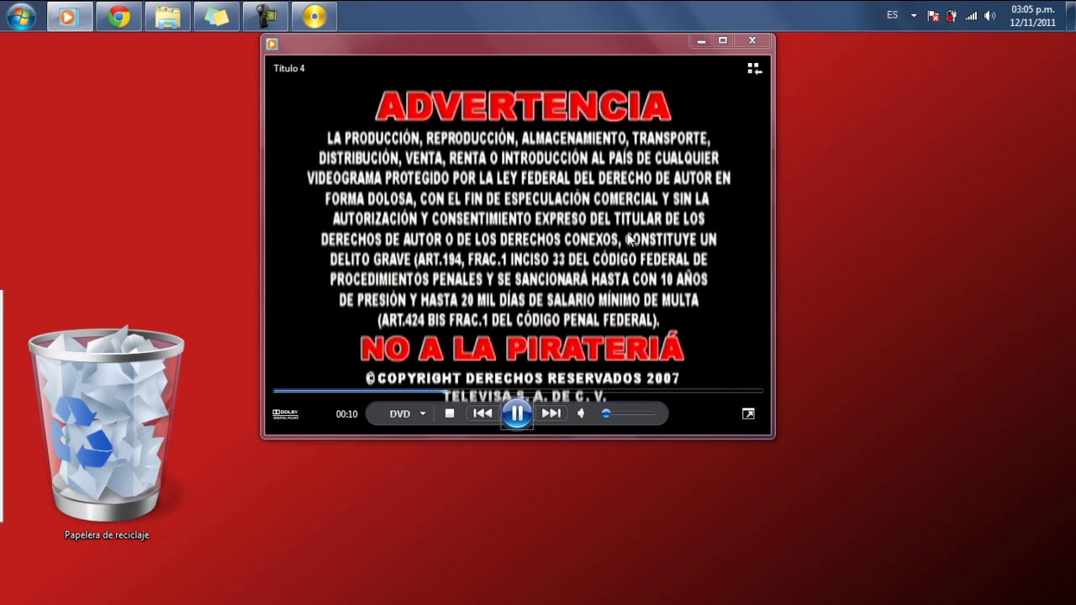
pyautogui.moveTo(560, 42); pyautogui.dragTo(576, 43)
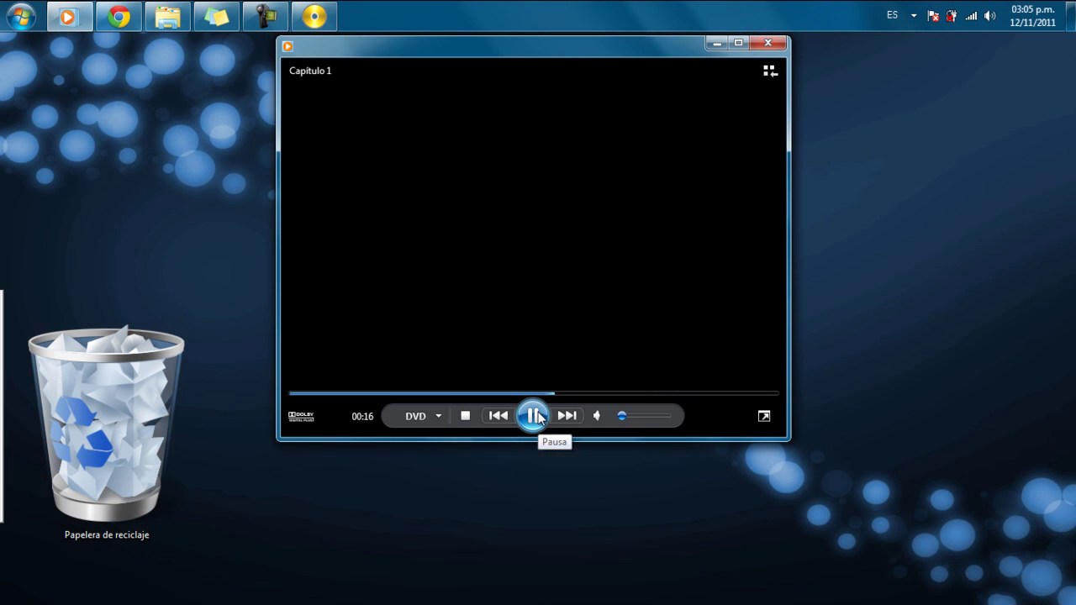
pyautogui.click(538, 412)
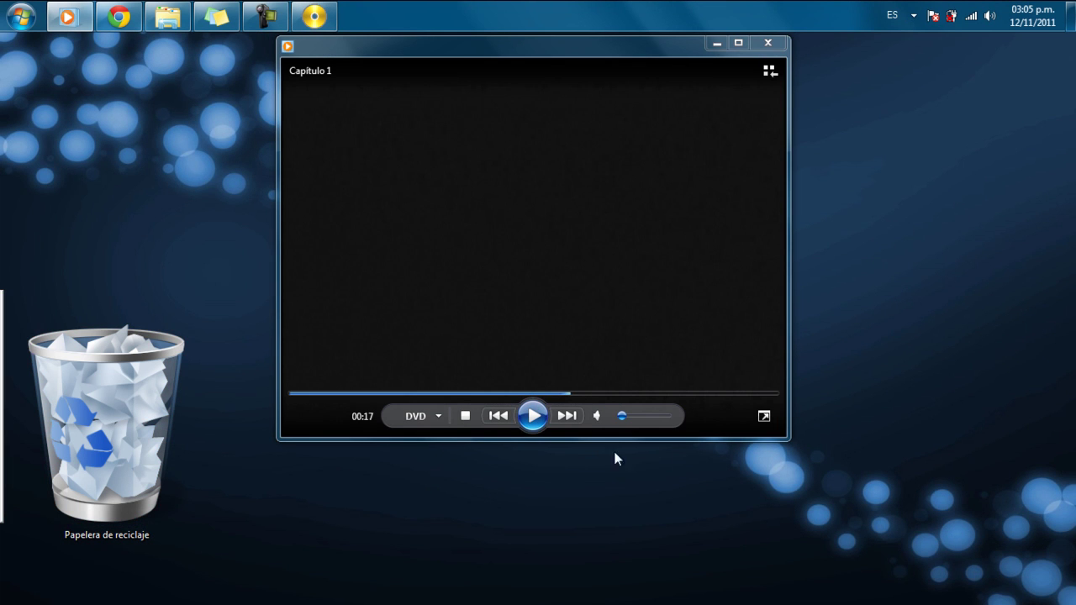
pyautogui.click(533, 415)
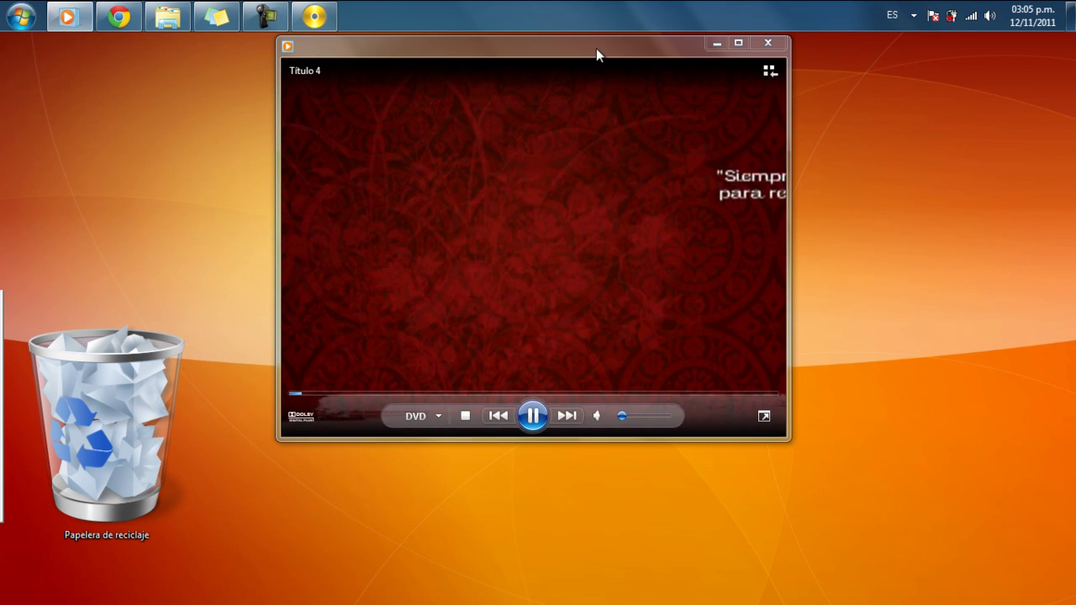
pyautogui.moveTo(596, 48)
pyautogui.mouseDown()
pyautogui.moveTo(577, 52)
pyautogui.moveTo(598, 79)
pyautogui.moveTo(593, 59)
pyautogui.mouseUp()
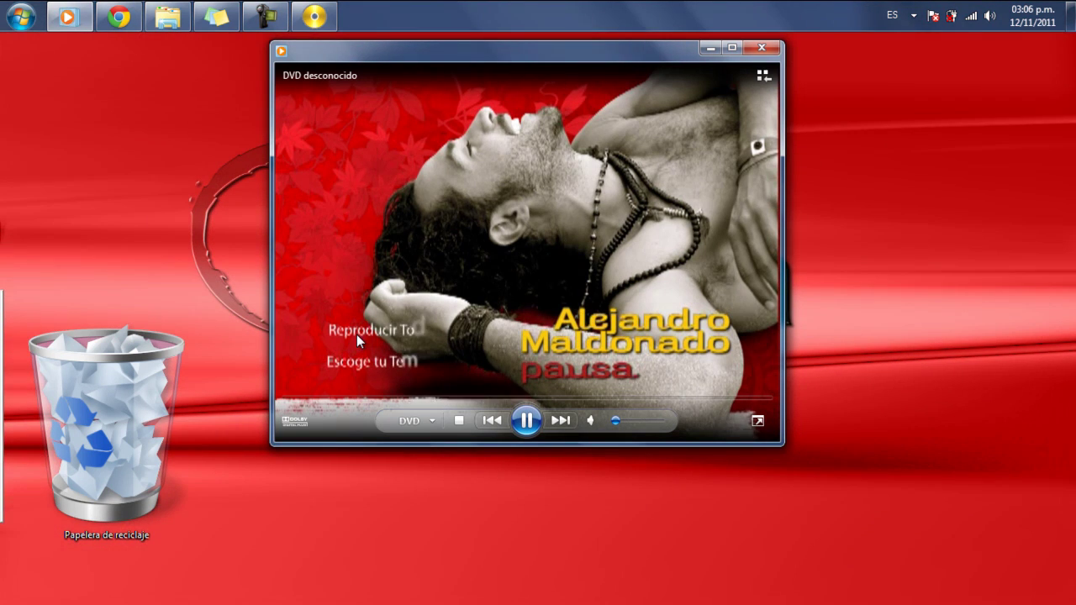
# Step: Open the DVD's Escoge tu Tema list, and return to the main menu to start Reproducir Todo
pyautogui.click(363, 363)
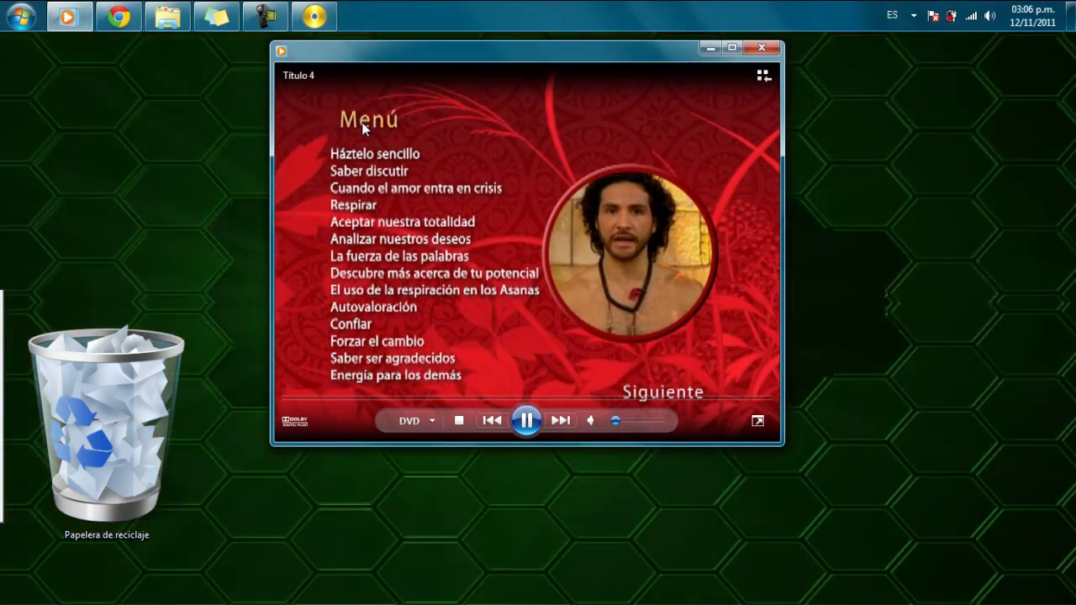
pyautogui.click(367, 125)
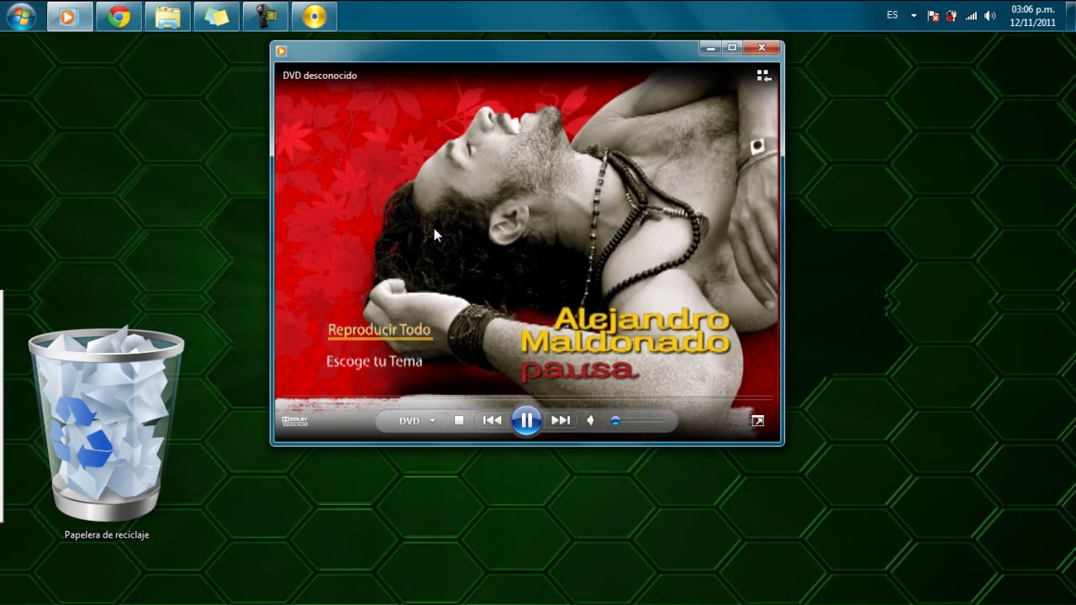
pyautogui.click(398, 334)
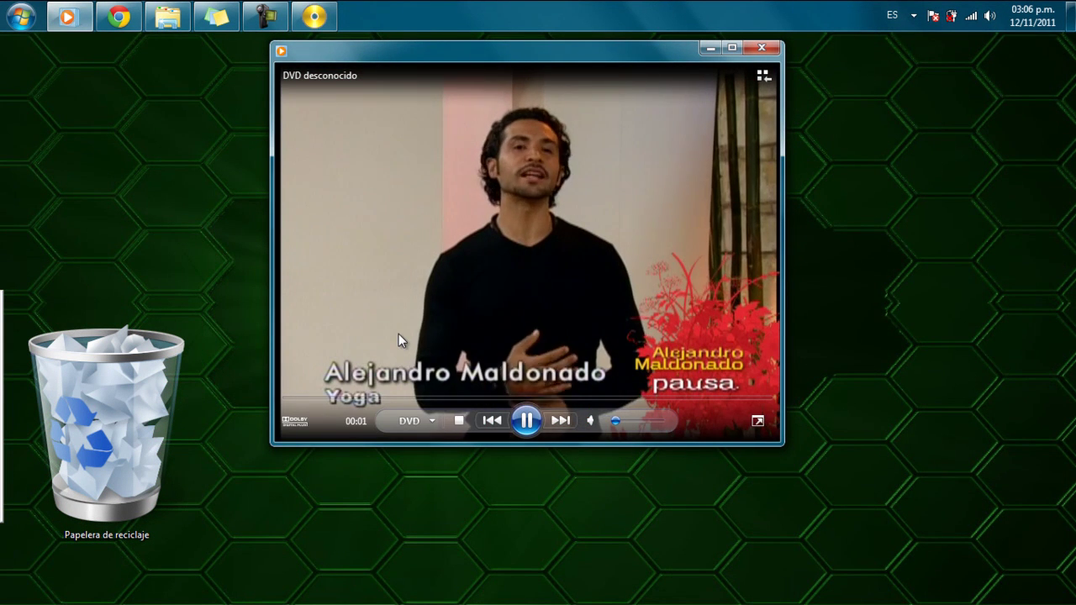
pyautogui.moveTo(572, 58)
pyautogui.mouseDown()
pyautogui.moveTo(603, 97)
pyautogui.moveTo(580, 73)
pyautogui.mouseUp()
pyautogui.moveTo(556, 342)
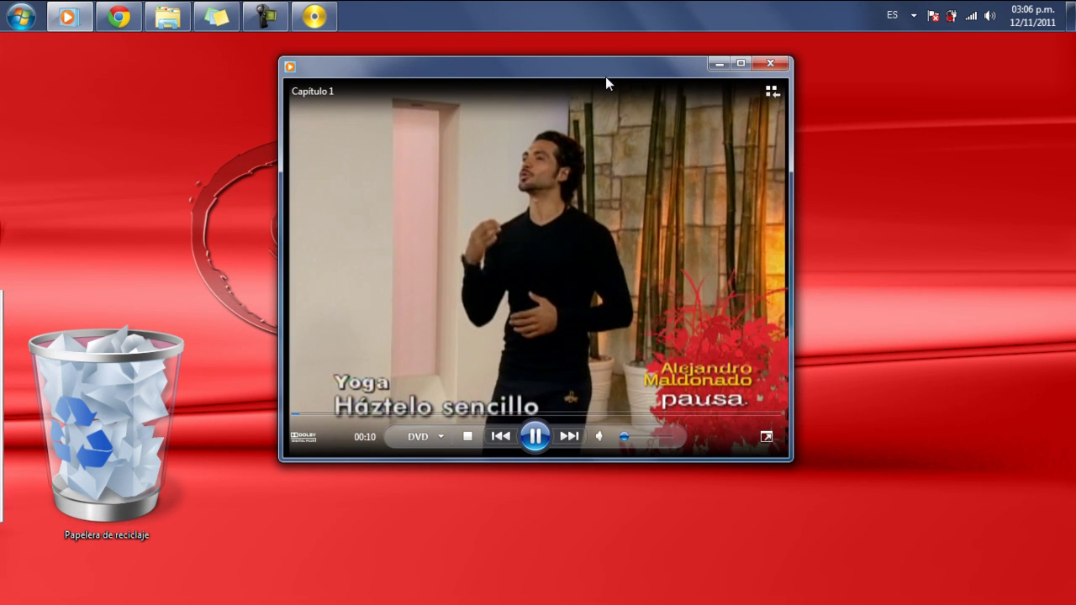
pyautogui.moveTo(599, 74); pyautogui.dragTo(623, 74)
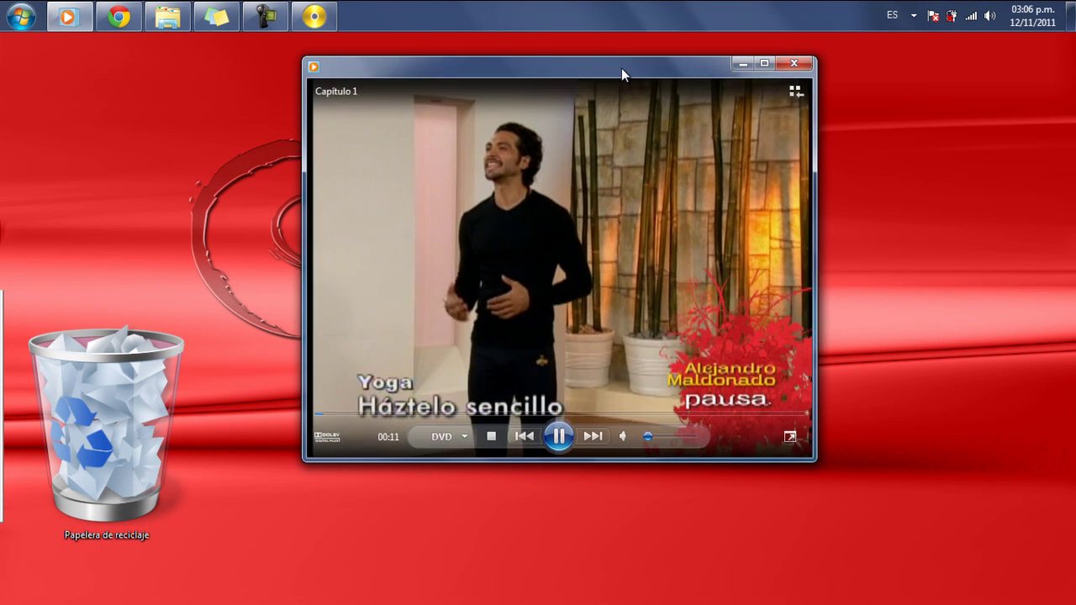
pyautogui.moveTo(548, 72); pyautogui.dragTo(527, 62)
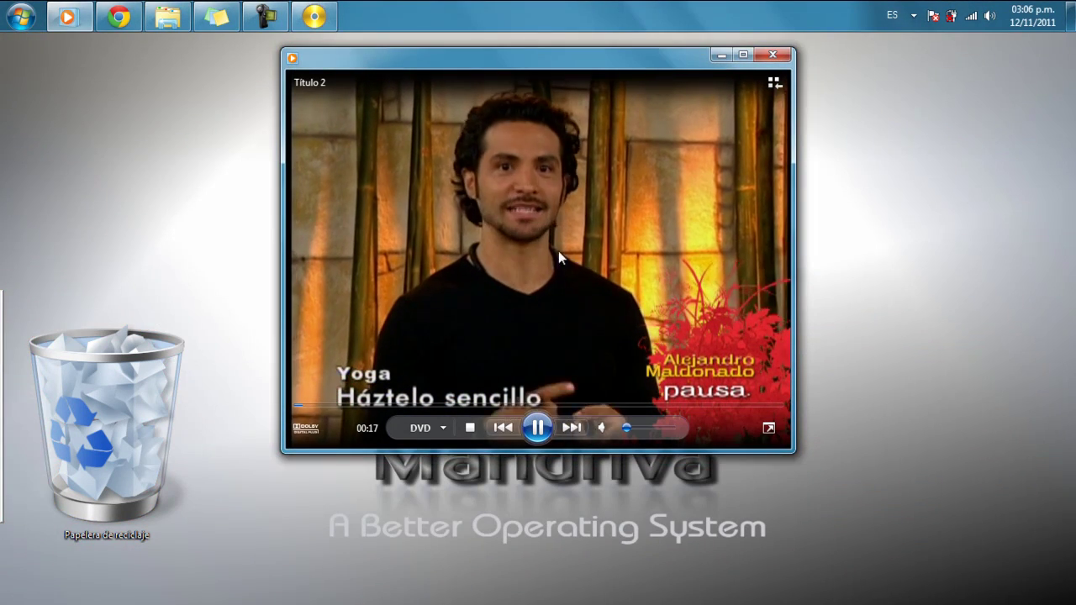
# Step: Pause the DVD playback and close Windows Media Player
pyautogui.click(538, 429)
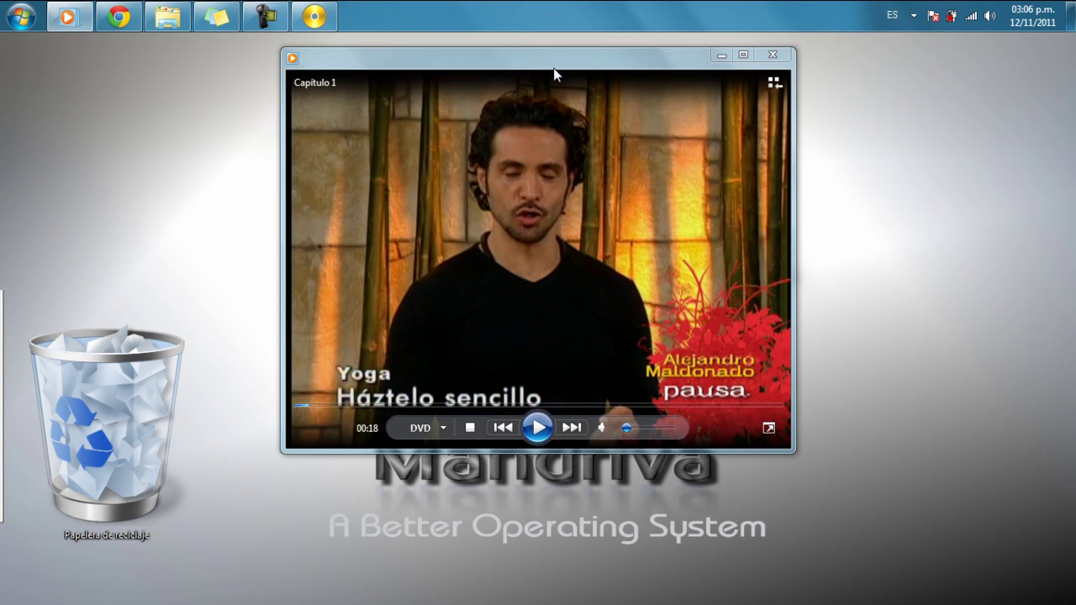
pyautogui.moveTo(554, 75)
pyautogui.mouseDown()
pyautogui.moveTo(552, 100)
pyautogui.moveTo(553, 82)
pyautogui.mouseUp()
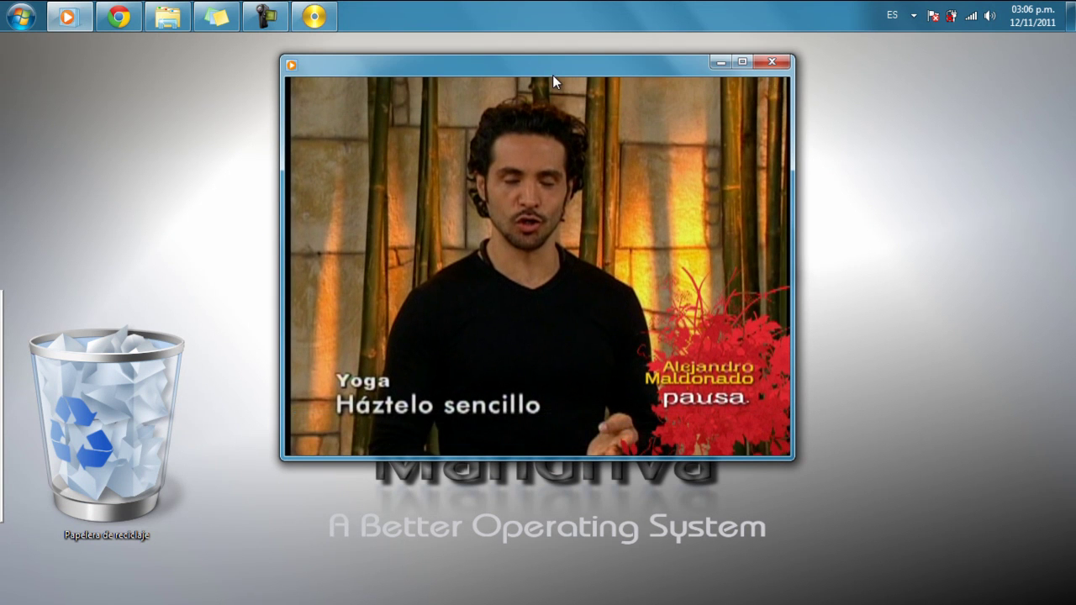
pyautogui.moveTo(548, 177)
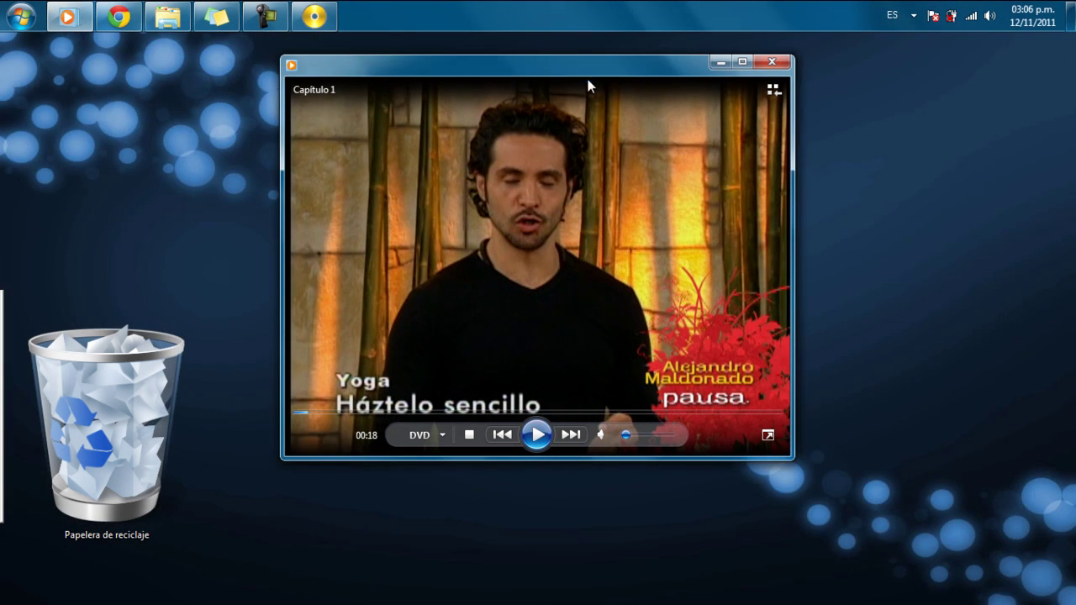
pyautogui.doubleClick(588, 79)
pyautogui.moveTo(561, 39); pyautogui.dragTo(505, 97)
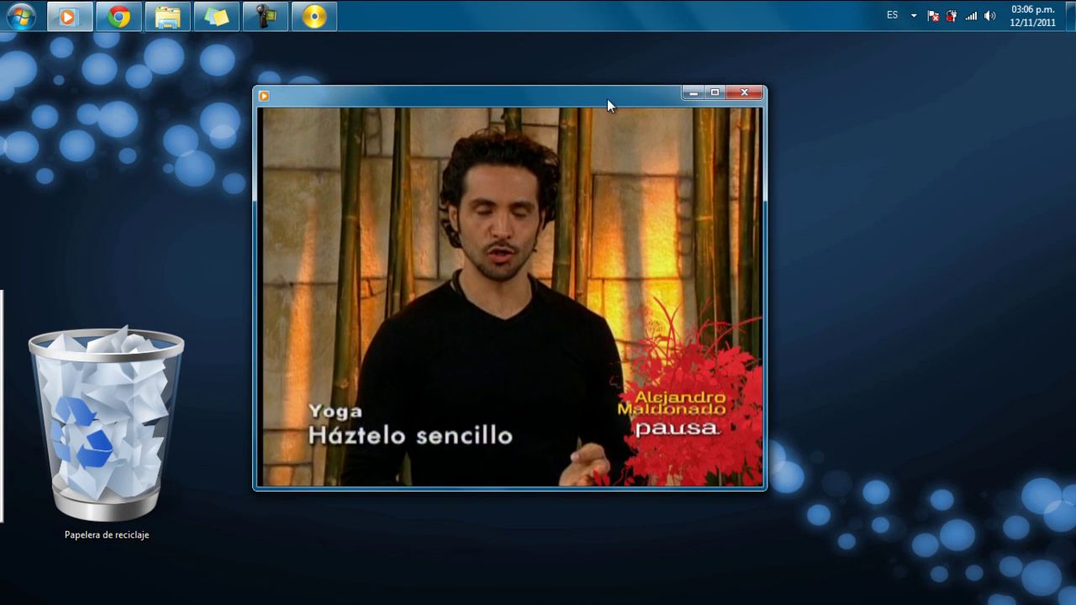
pyautogui.click(748, 90)
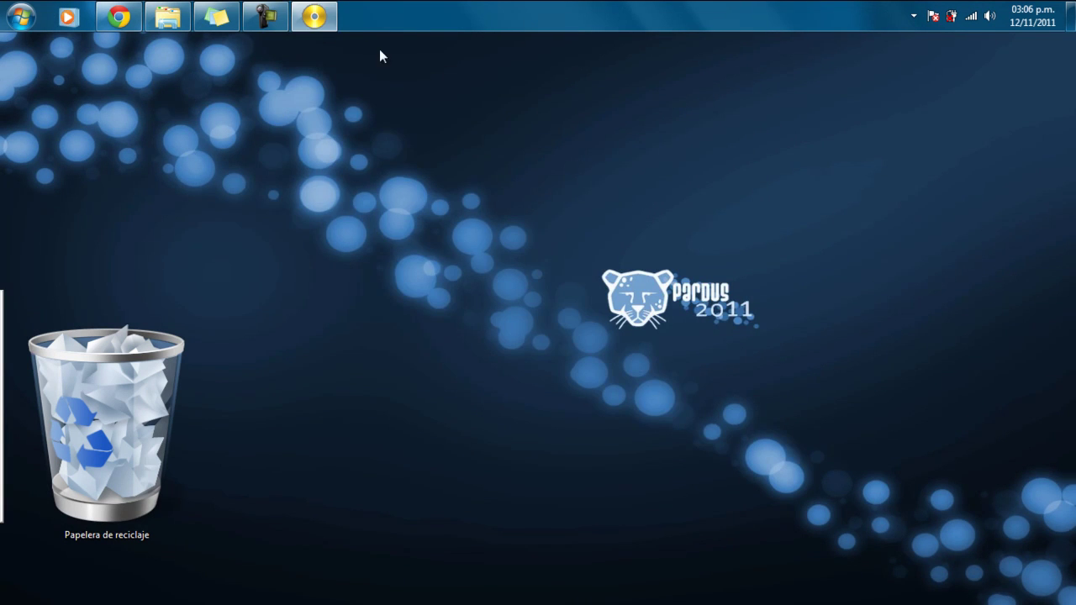
# Step: Switch to PowerISO to view its main window, and minimize it again
pyautogui.click(316, 16)
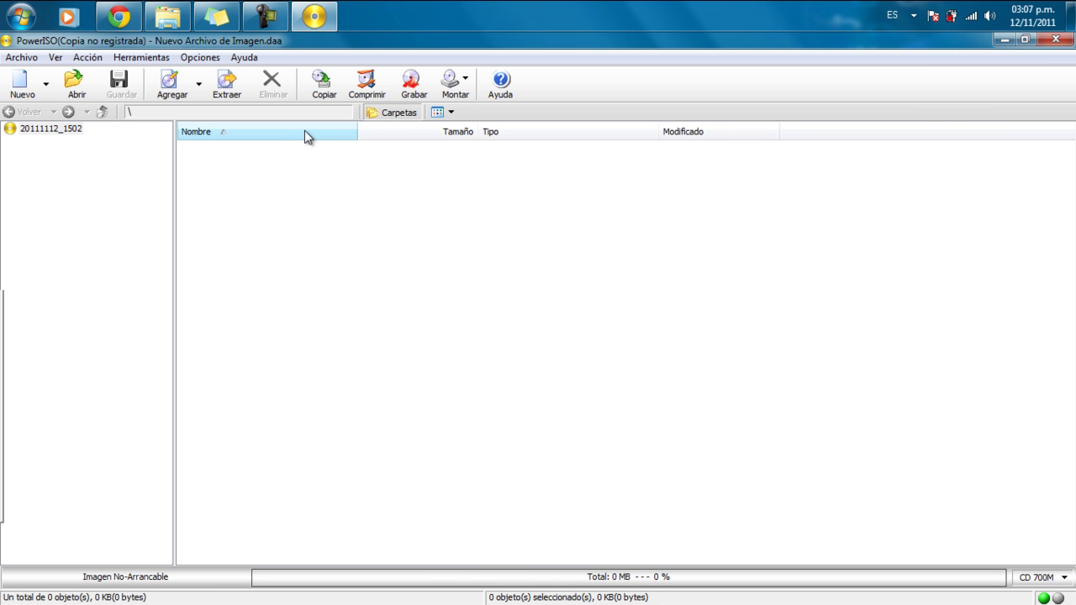
pyautogui.click(314, 16)
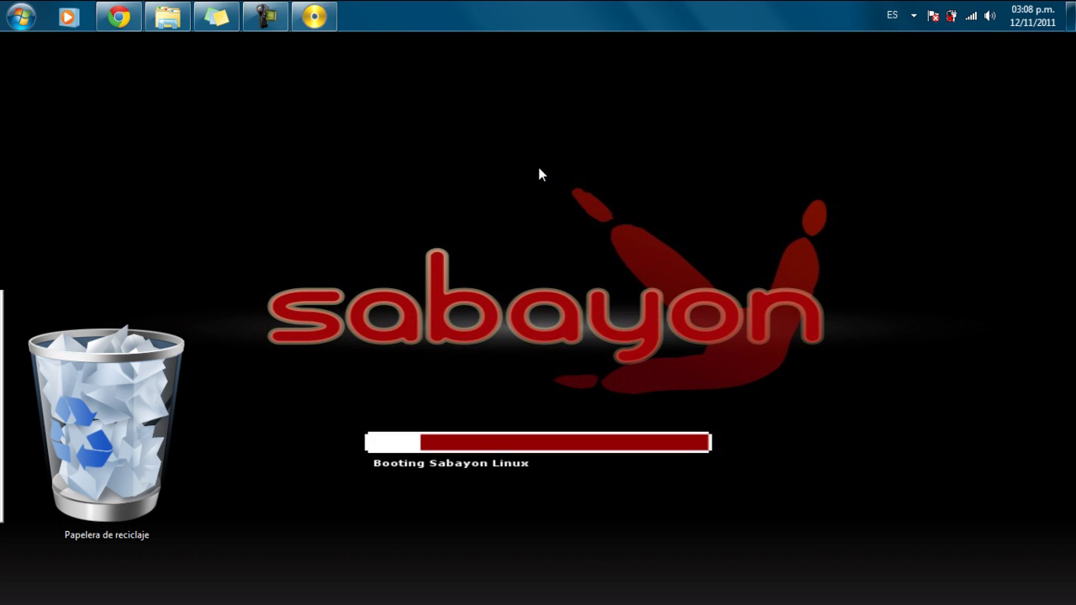
pyautogui.click(332, 20)
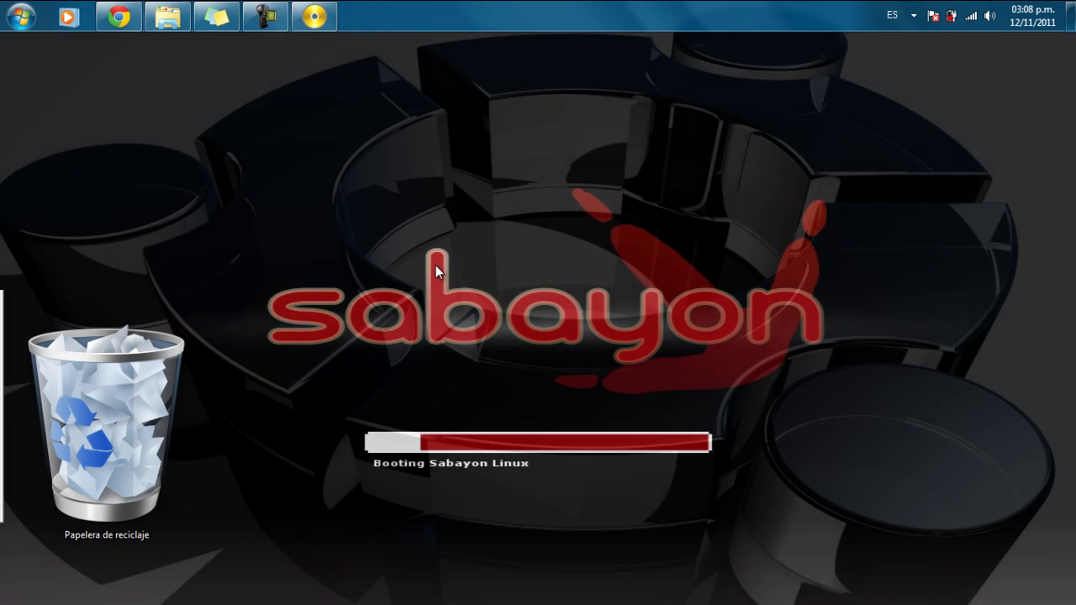